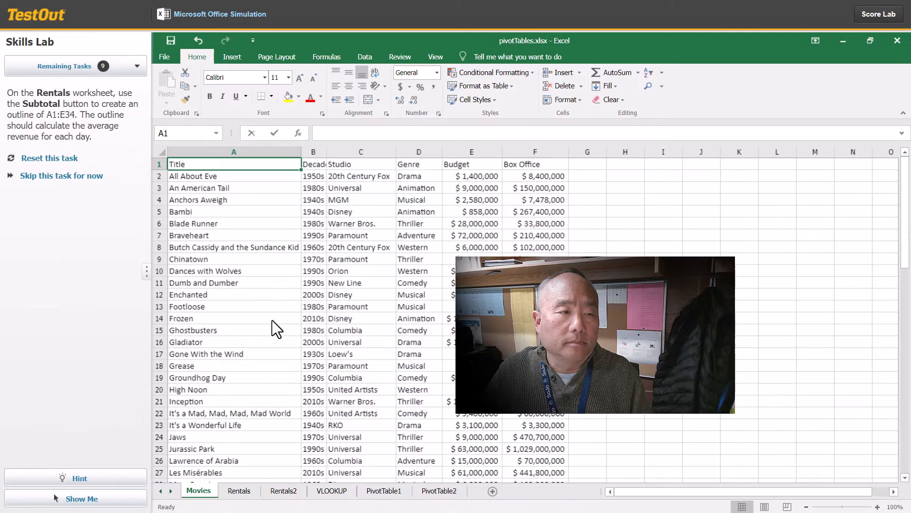
Step: Outline the Rentals worksheet data with subtotals that average Revenue at each change in Date, and continue to the next task
left_click(240, 491)
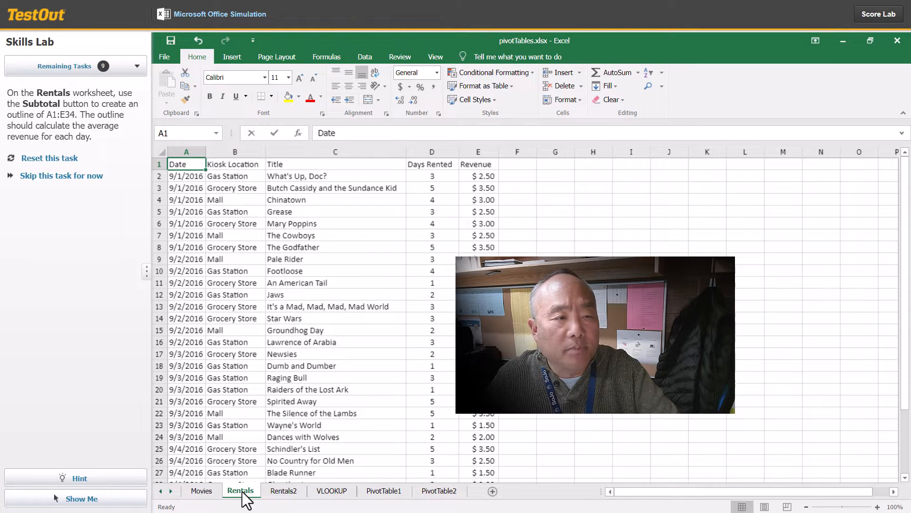
left_click(363, 56)
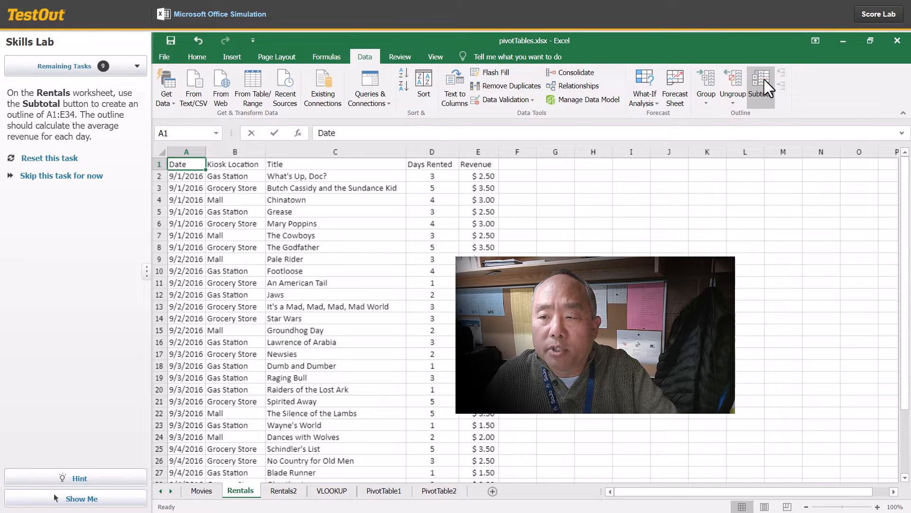
left_click(765, 79)
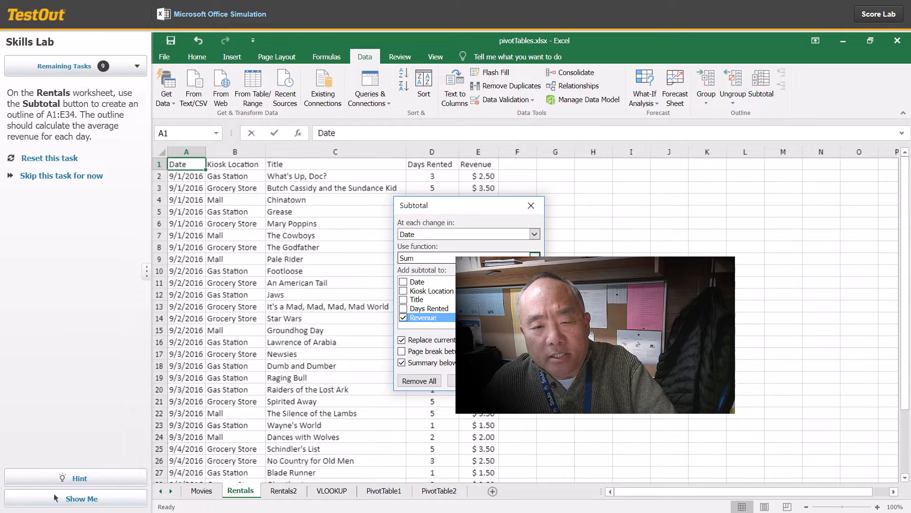
left_click(535, 258)
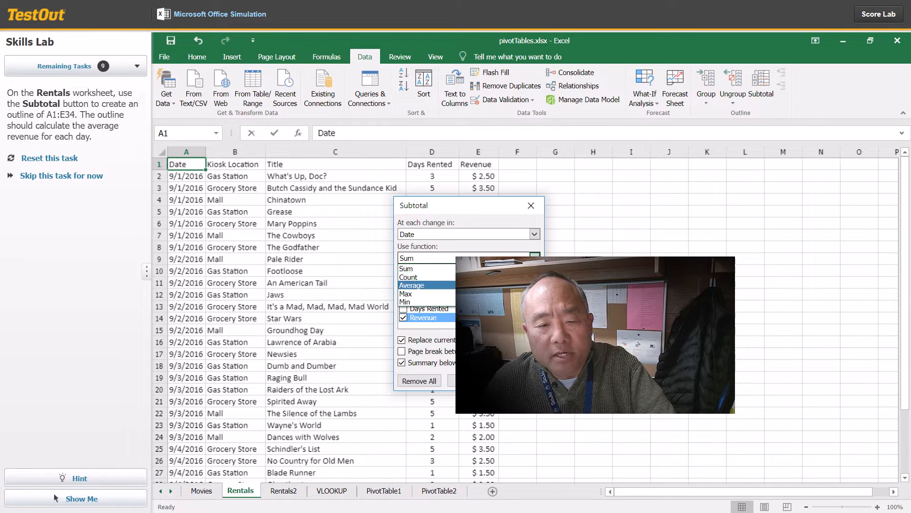
left_click(469, 286)
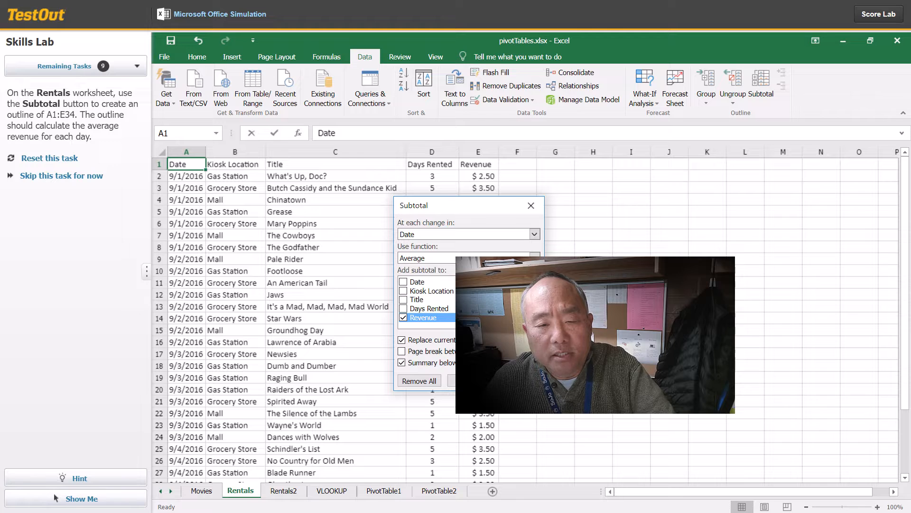
left_click(452, 380)
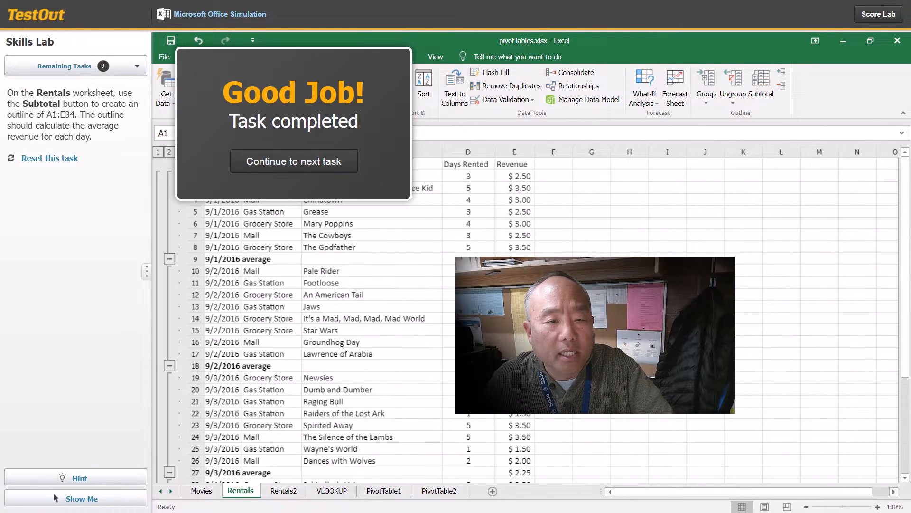
left_click(311, 164)
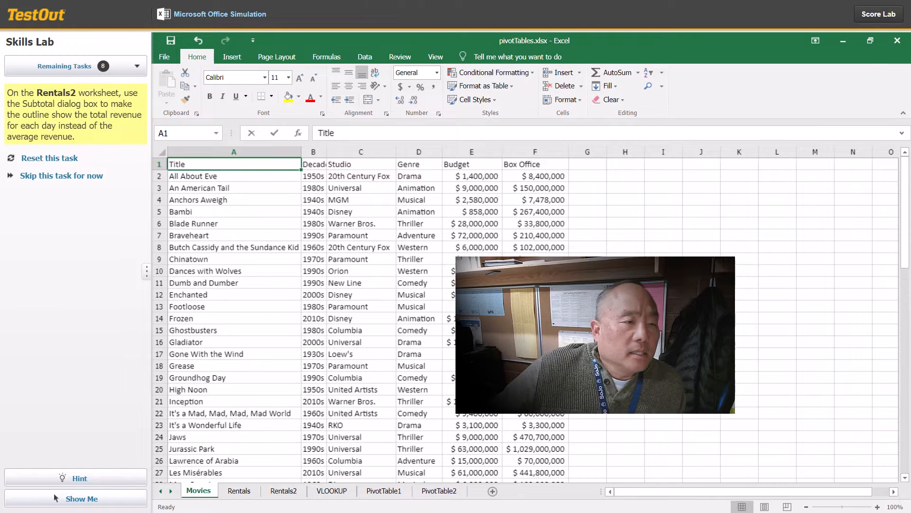
Step: Change the Rentals2 worksheet's daily Revenue subtotals to use the Sum function, and continue to the next task
left_click(287, 491)
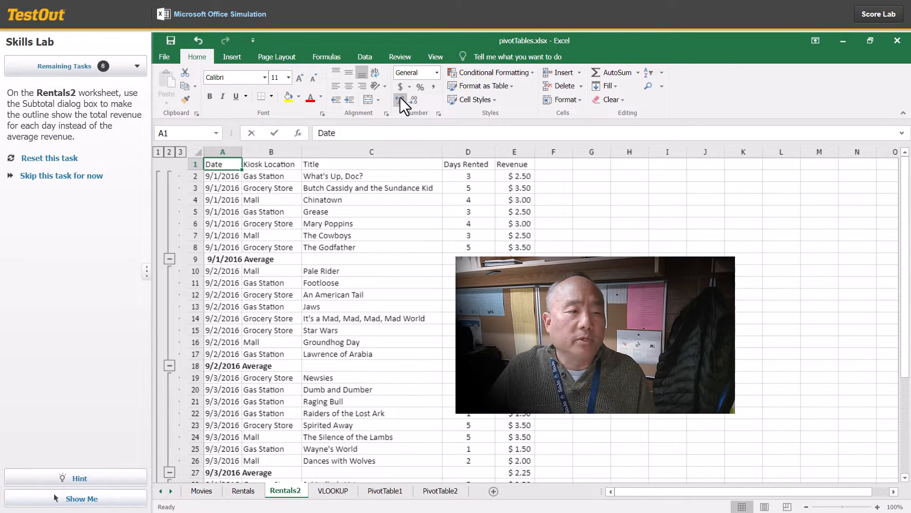
left_click(367, 57)
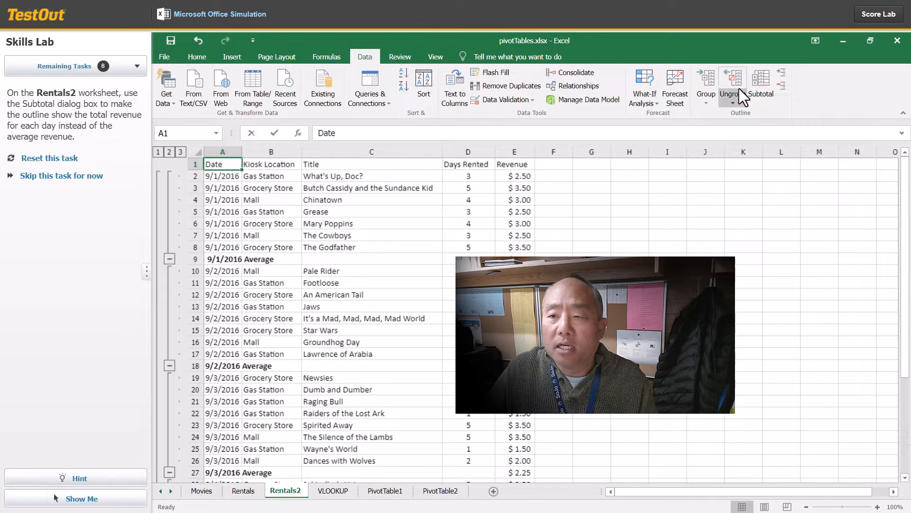
left_click(760, 85)
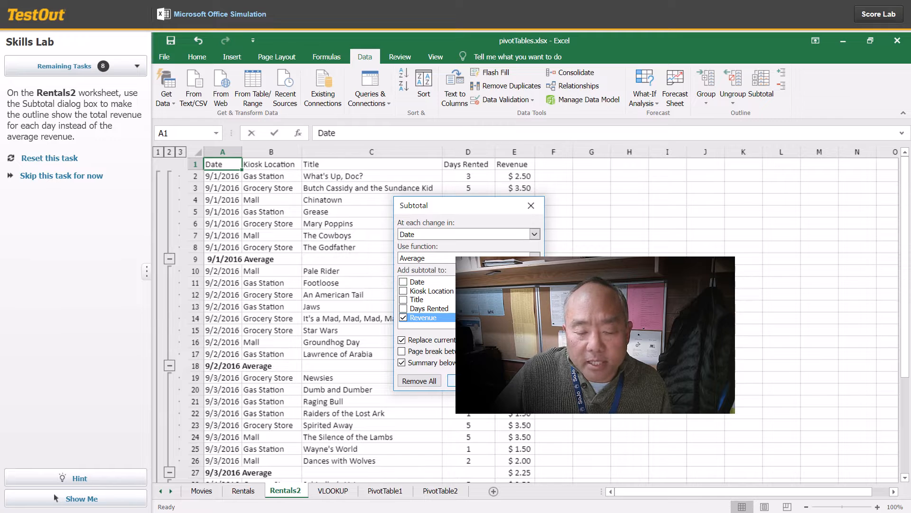
left_click(468, 381)
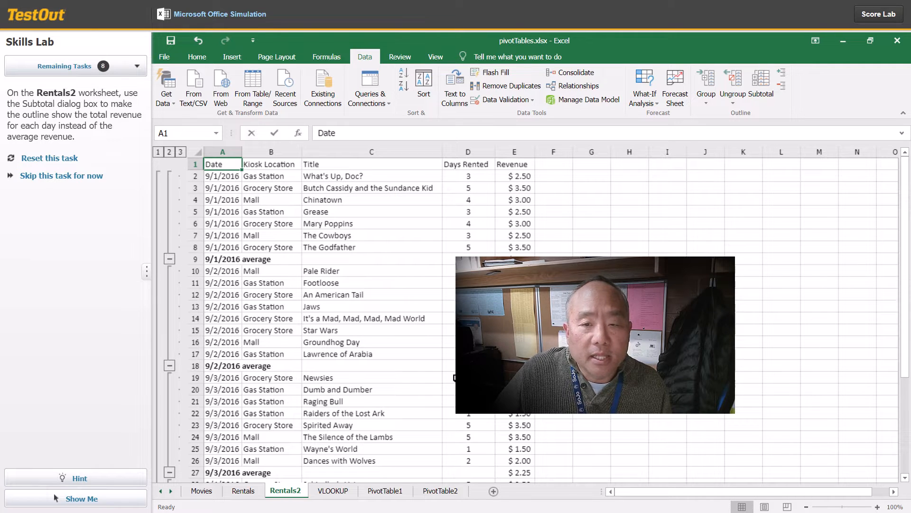
left_click(763, 84)
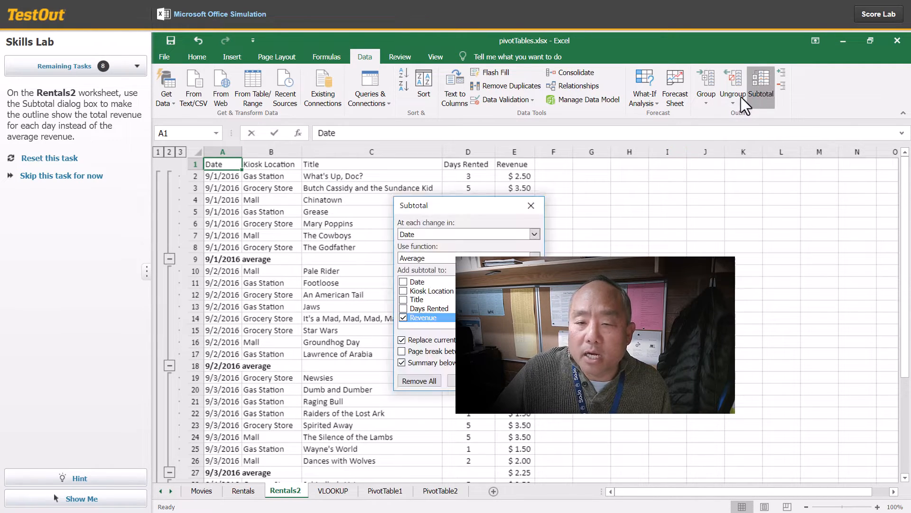
left_click(535, 257)
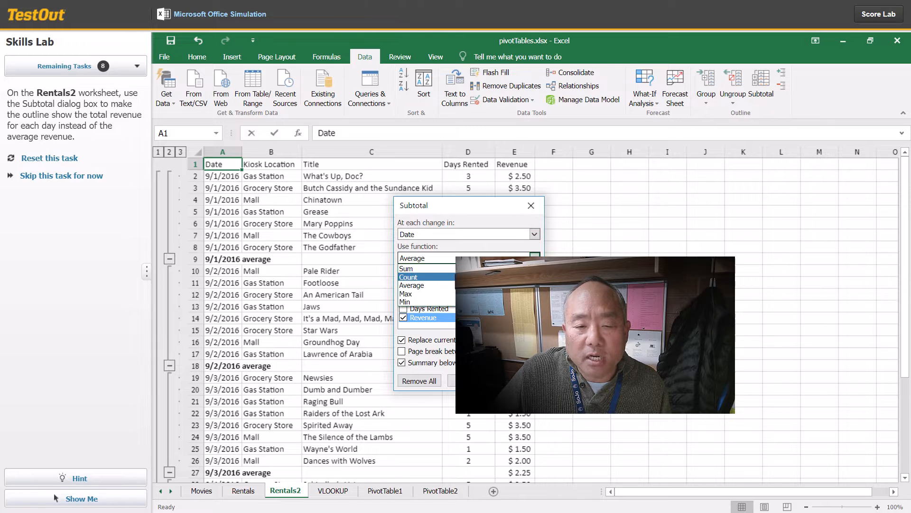
left_click(427, 268)
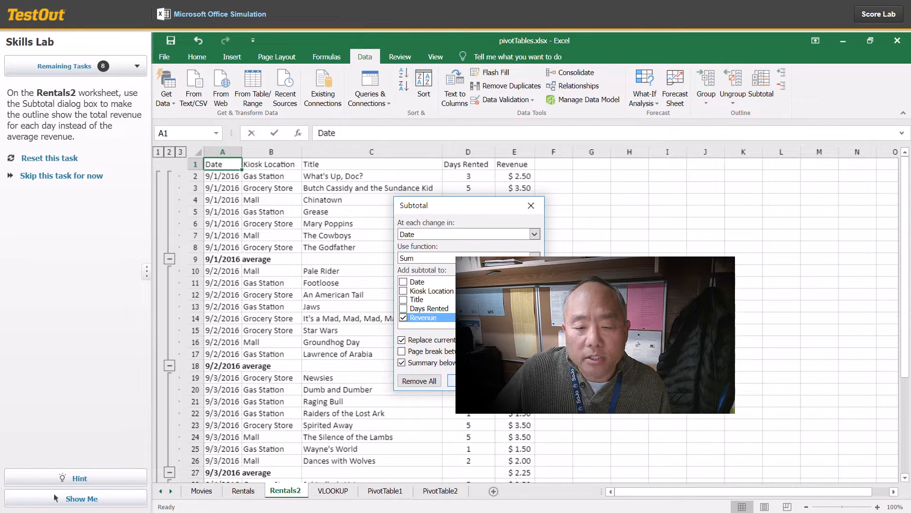
left_click(451, 380)
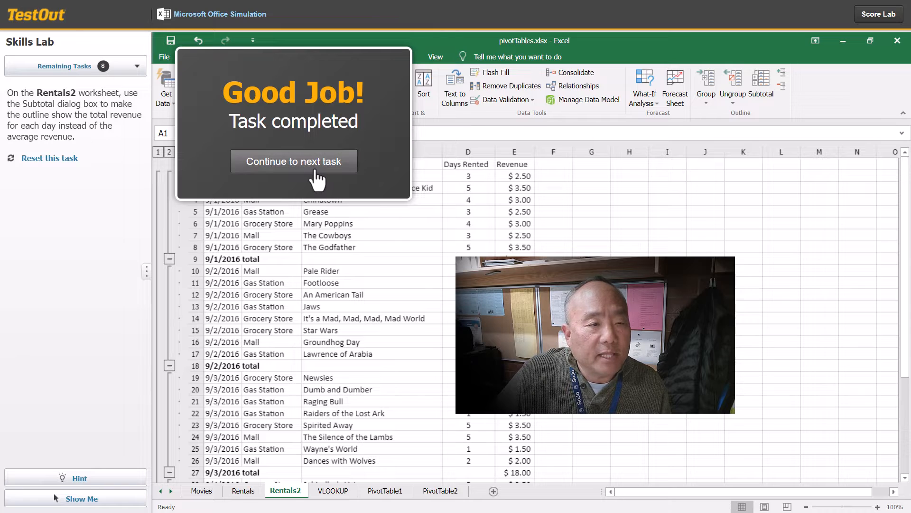
left_click(309, 160)
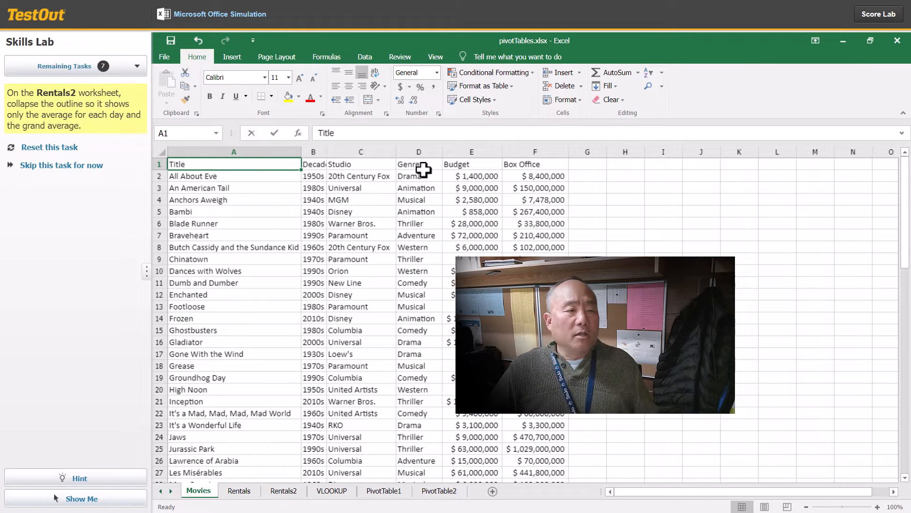
Step: Collapse the Rentals2 outline to level 2, showing only the daily averages and grand average, and continue to the next task
left_click(295, 492)
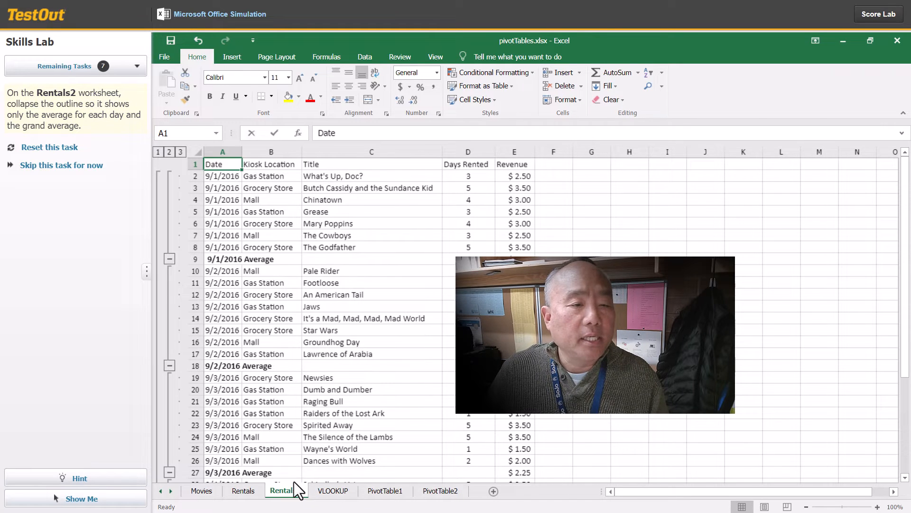
left_click(158, 153)
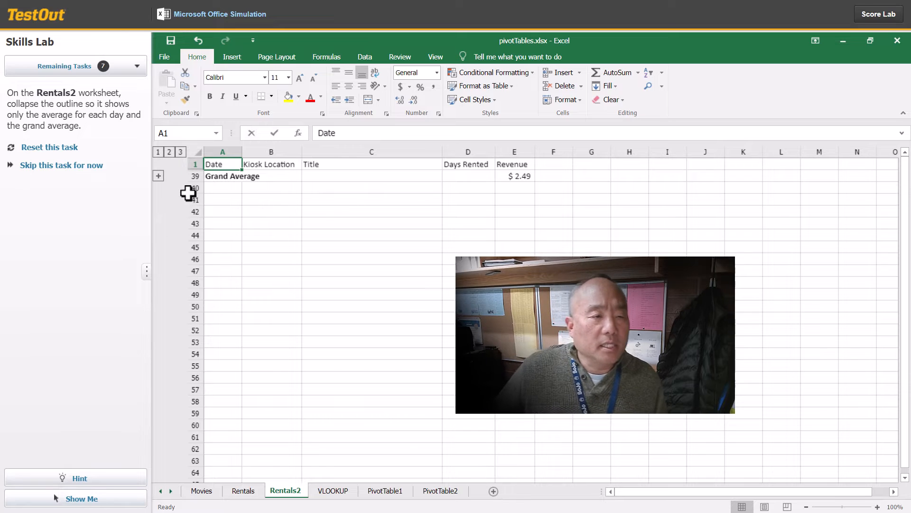
left_click(199, 40)
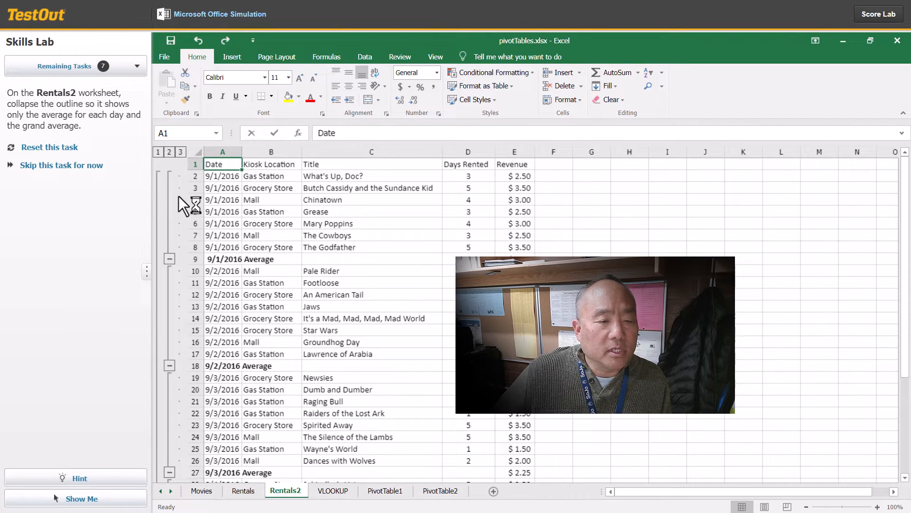
left_click(169, 152)
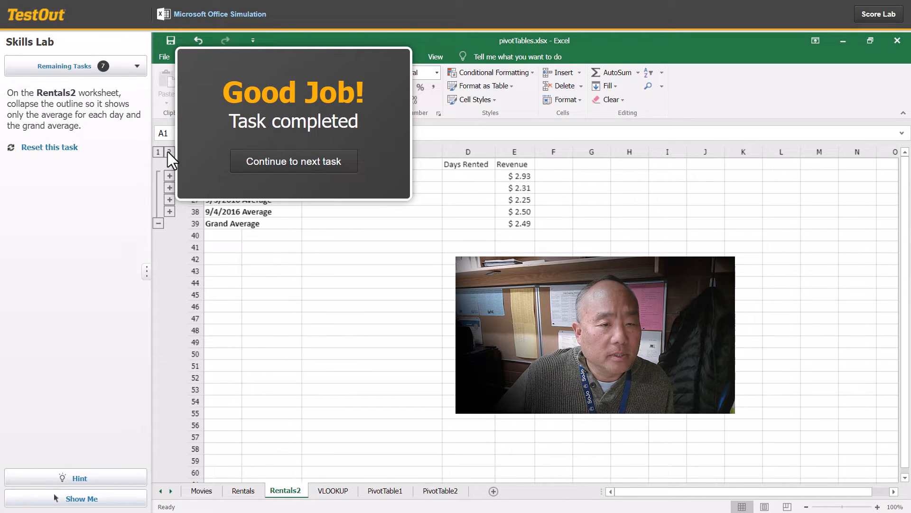
left_click(320, 163)
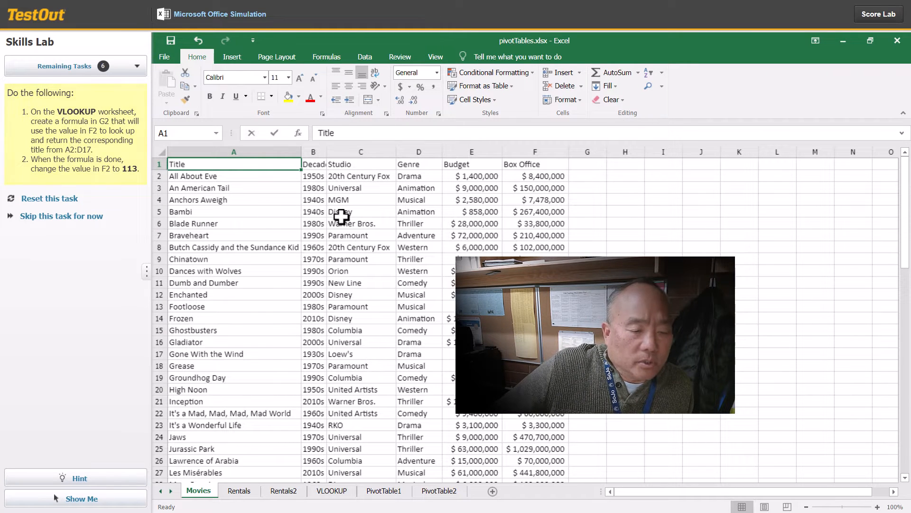
Step: On the VLOOKUP worksheet, enter the title lookup formula =VLOOKUP(F2,A1:D17,2,0) in cell G2
left_click(328, 493)
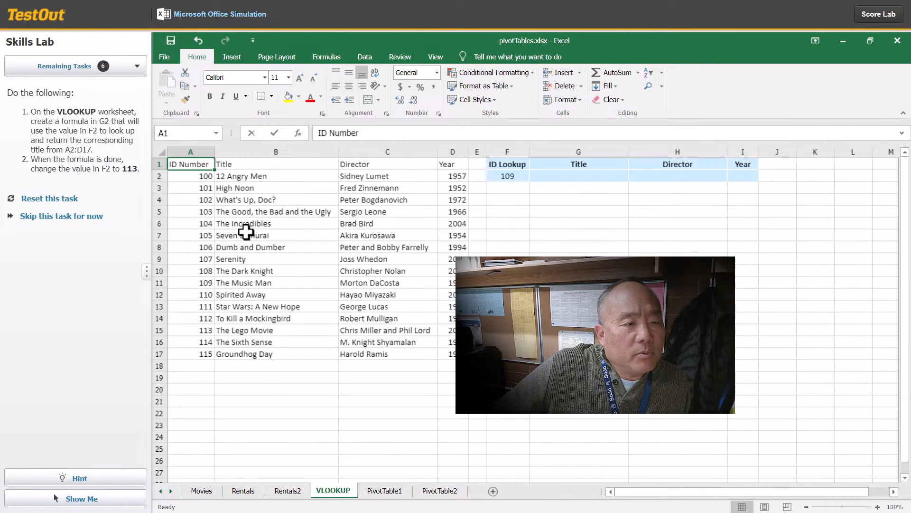
left_click(583, 181)
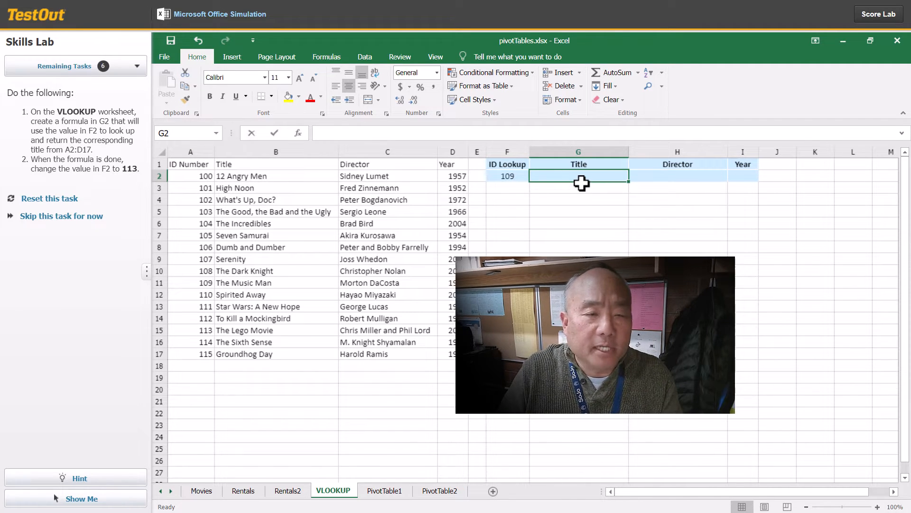
type("=")
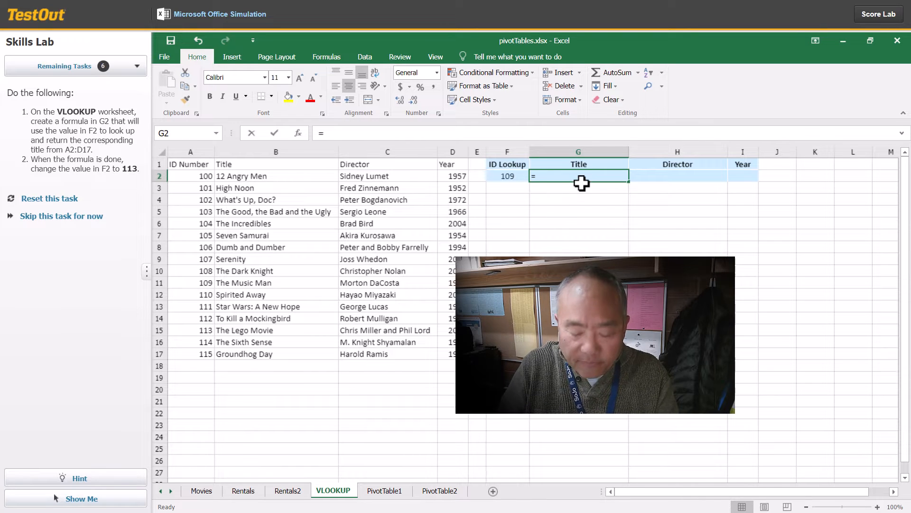
type("vl")
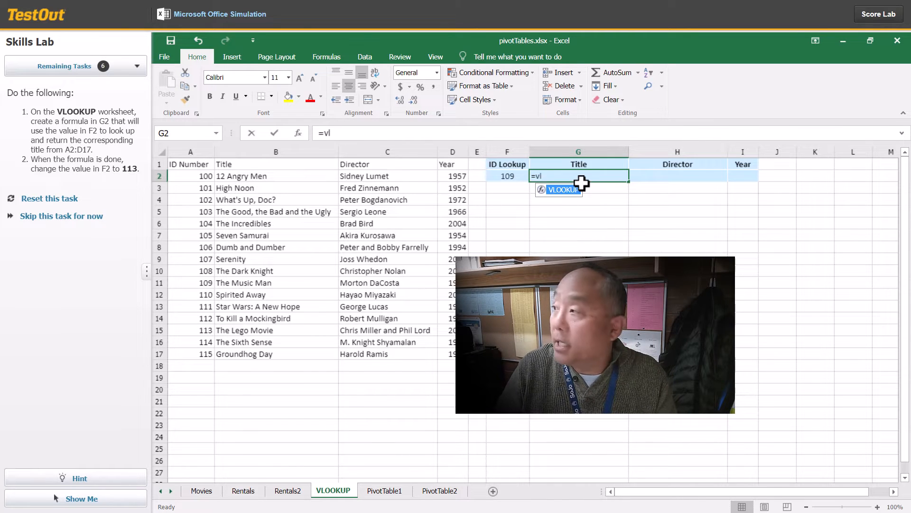
key("Tab")
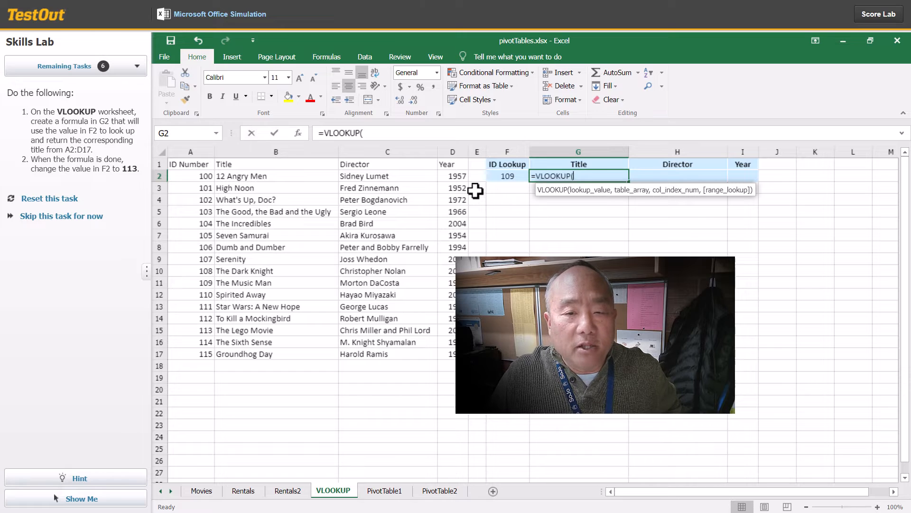
left_click(501, 179)
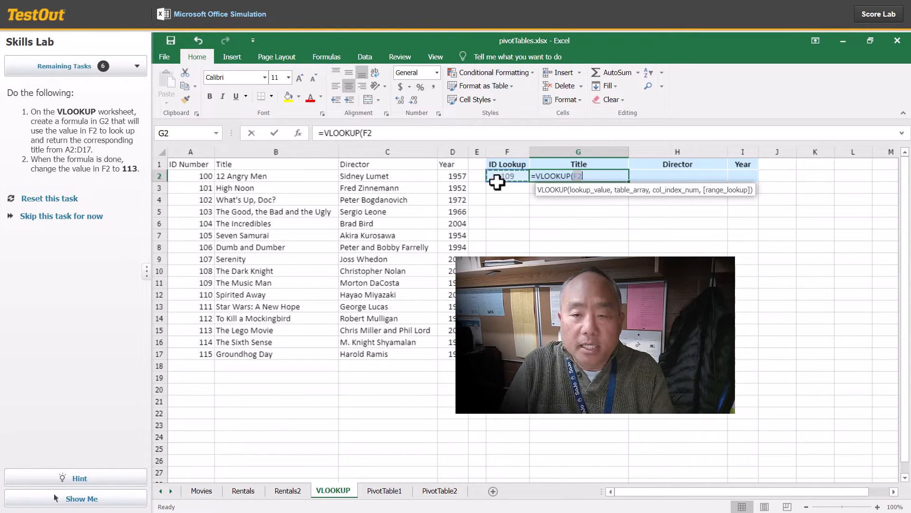
type(",")
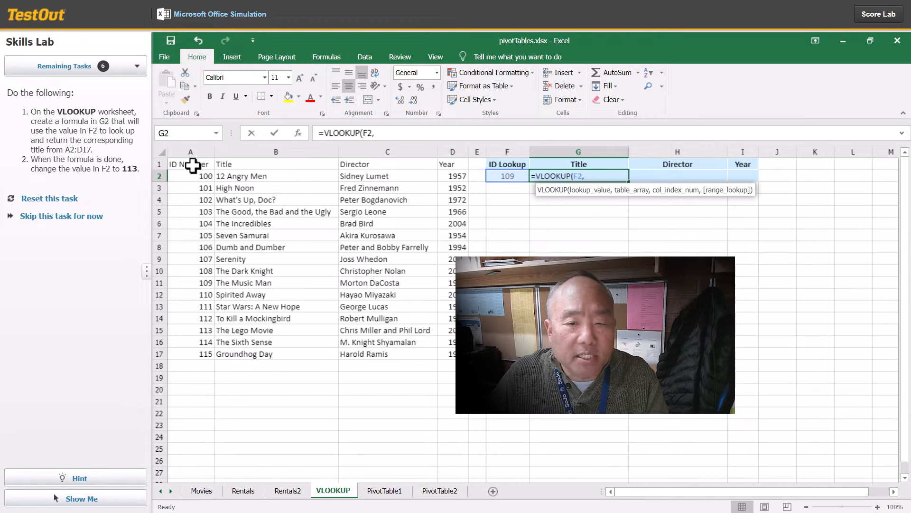
left_click_drag(193, 165, 449, 357)
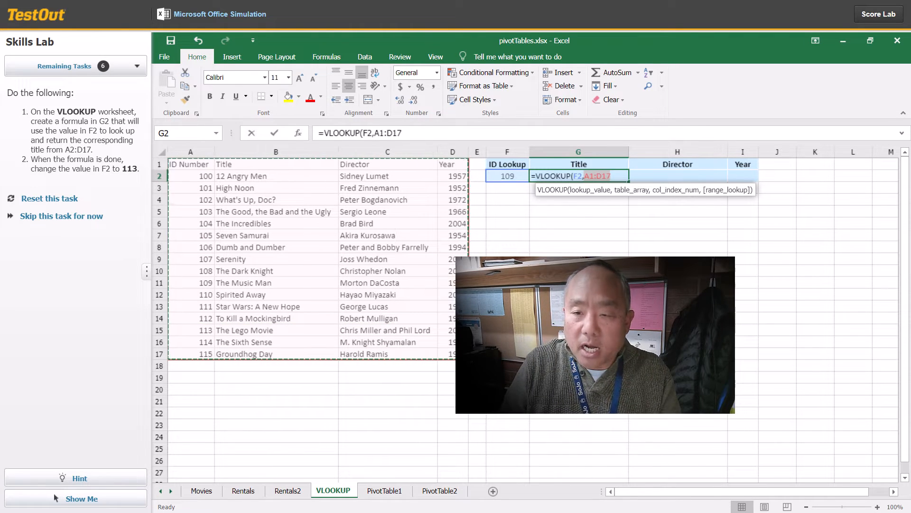
type(",")
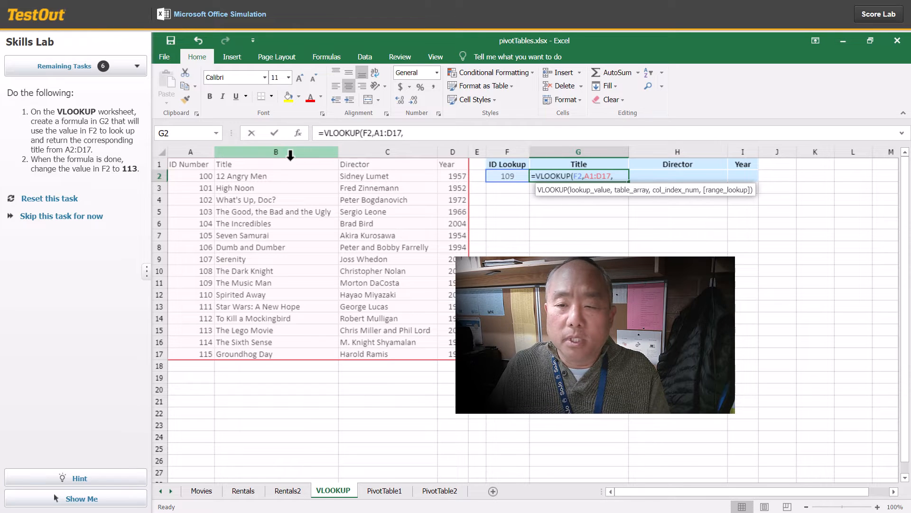
type("2")
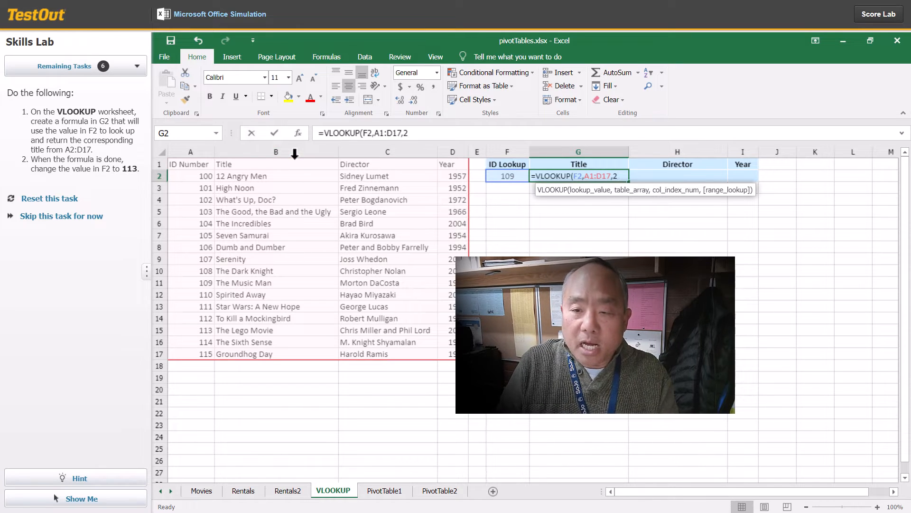
type(",0")
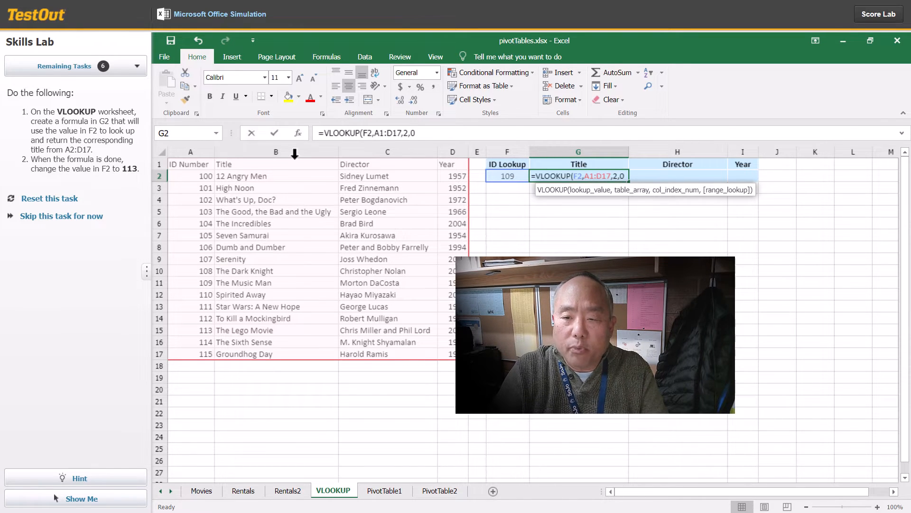
type(")")
key("Return")
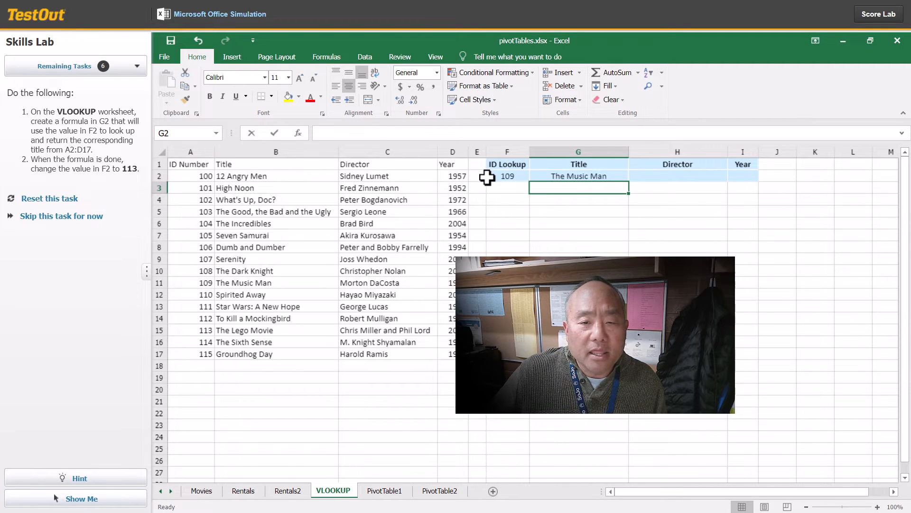
Step: Change the ID Lookup value in cell F2 to 113, and continue to the next task
left_click(517, 177)
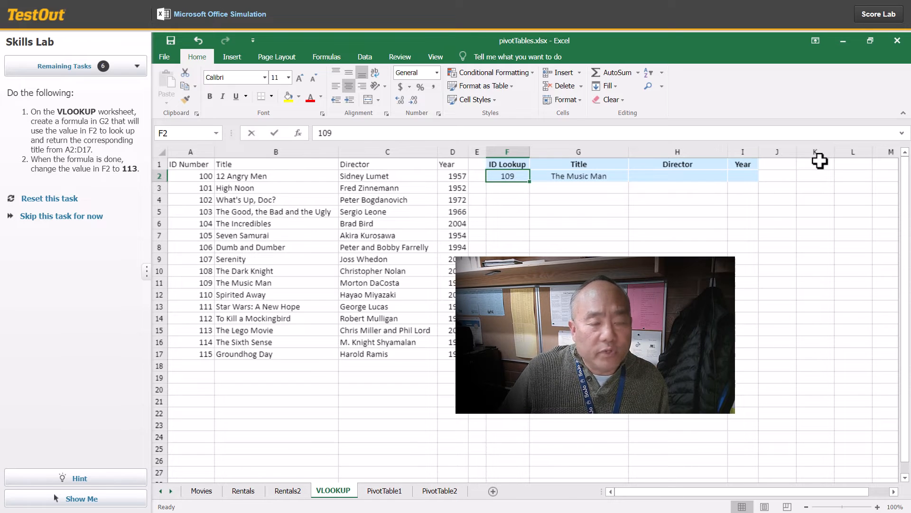
type("113")
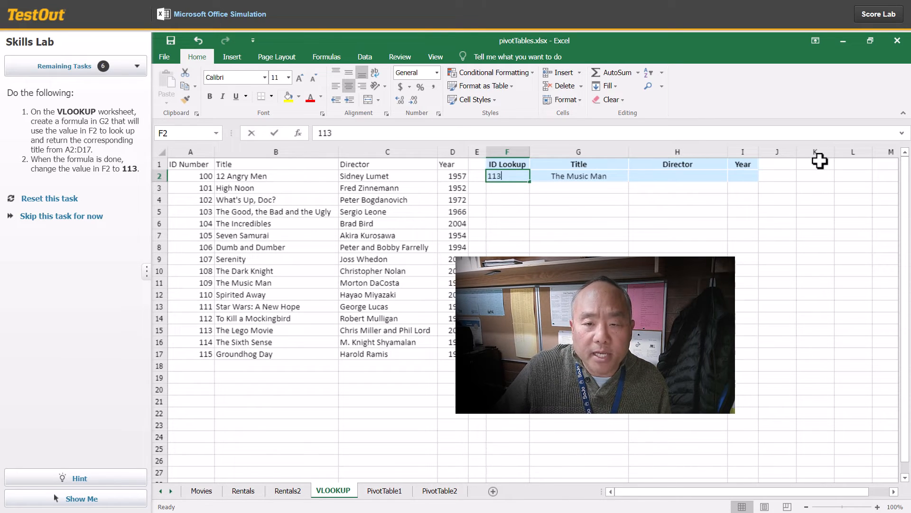
key("Return")
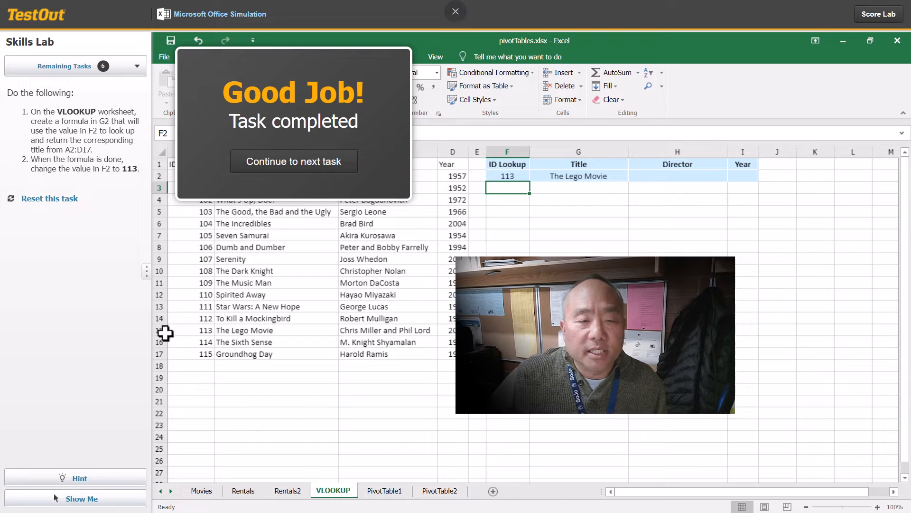
left_click(312, 166)
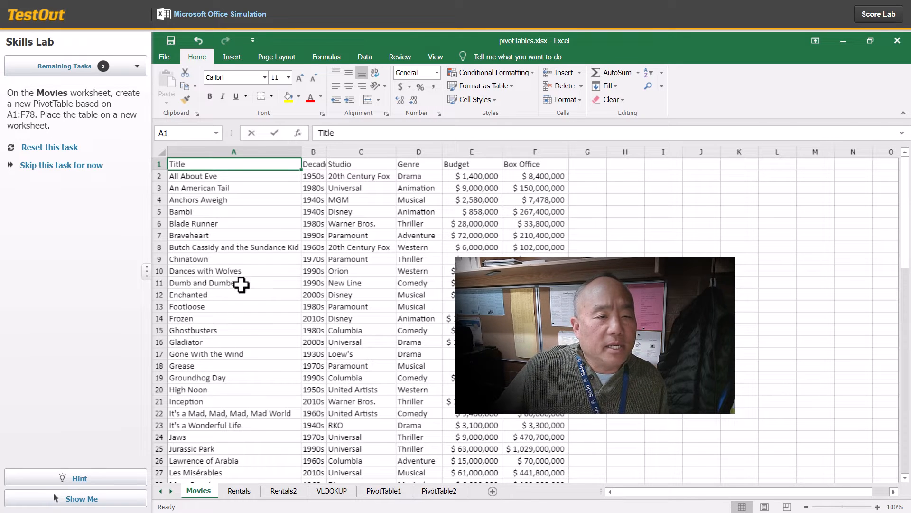
Step: Create a PivotTable from Movies worksheet range A1:F78 on a new worksheet, and continue to the next task
left_click_drag(189, 165, 532, 452)
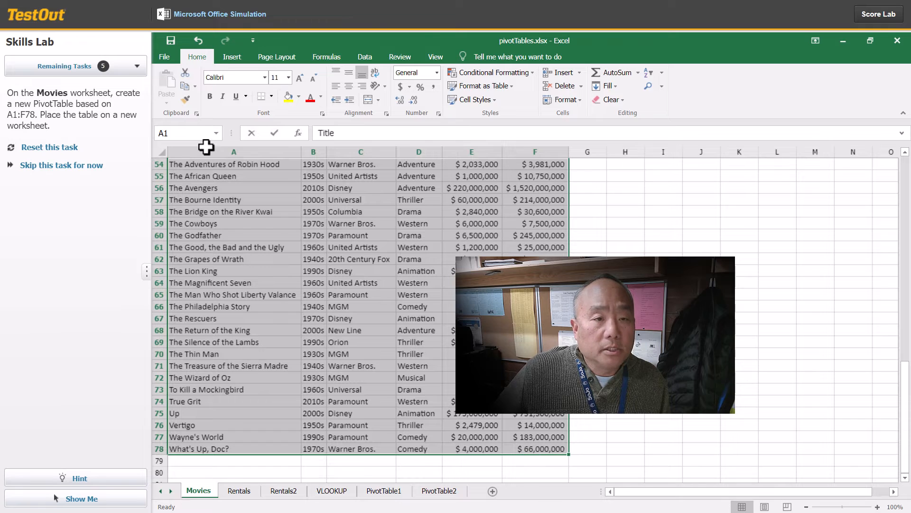
left_click(232, 57)
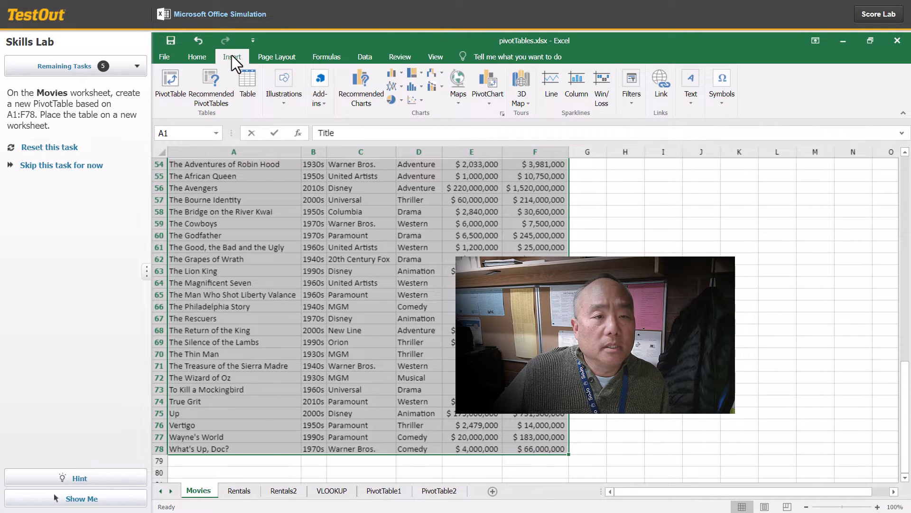
left_click(167, 82)
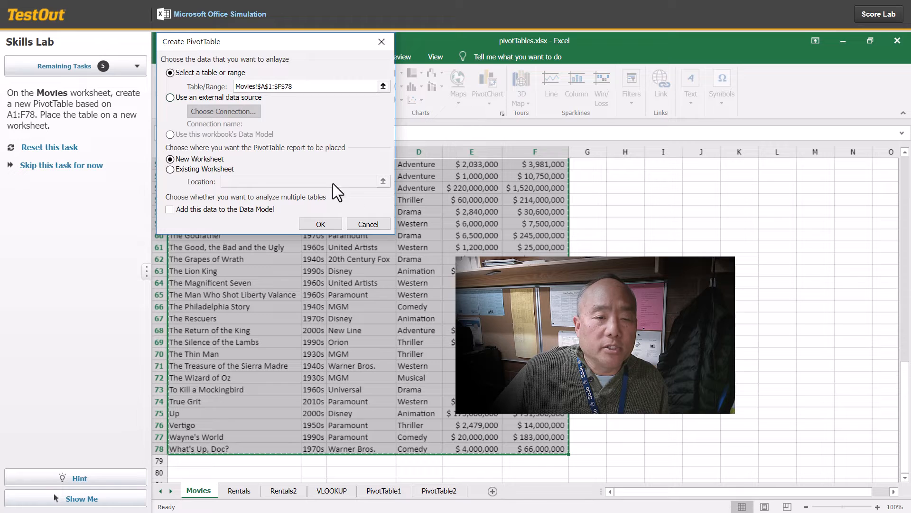
left_click(330, 225)
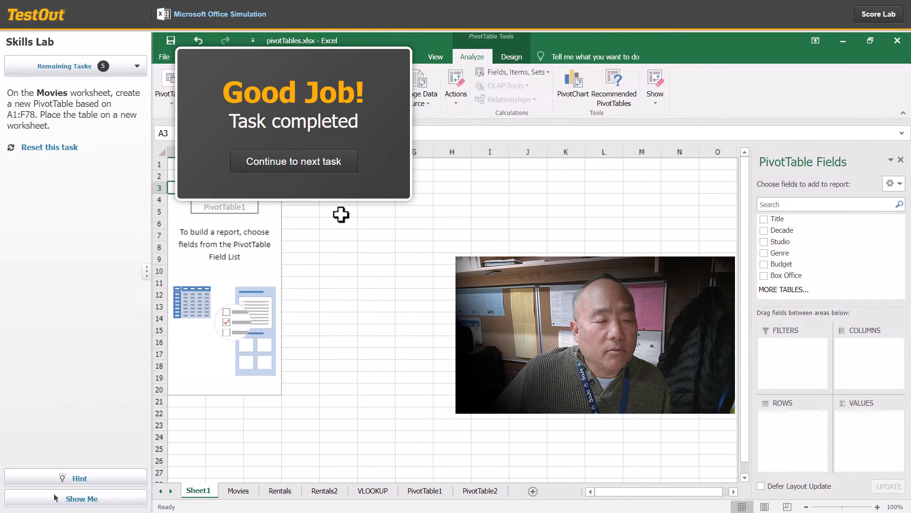
left_click(311, 172)
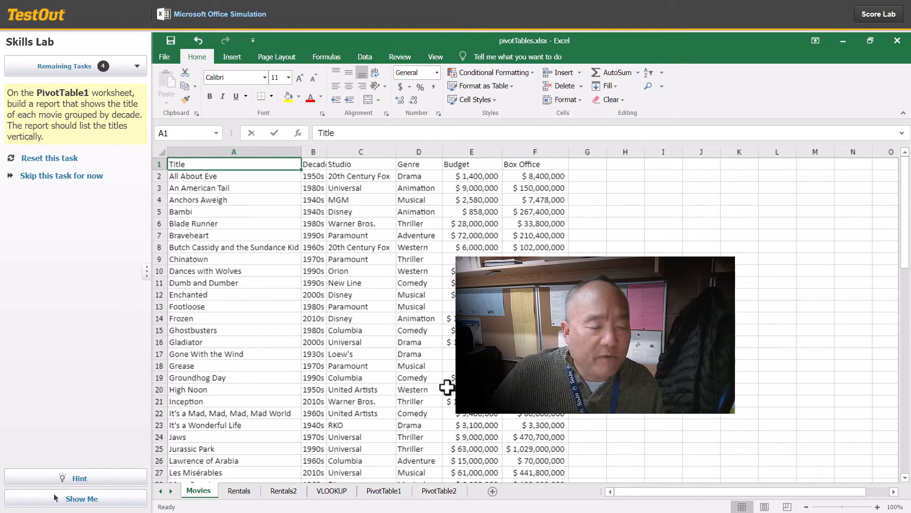
Step: On the PivotTable1 worksheet, build a report with Decade as the row grouping and Title listed beneath it
left_click(384, 494)
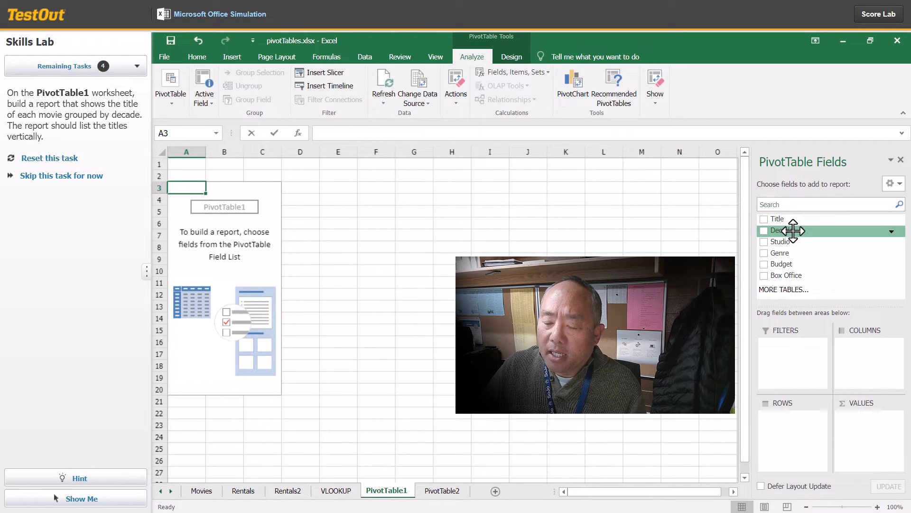
left_click_drag(793, 230, 788, 420)
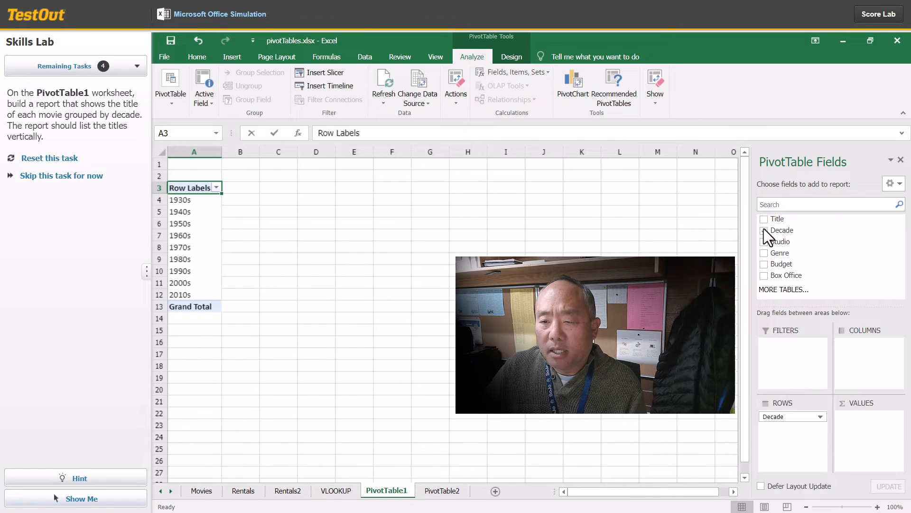
left_click(781, 221)
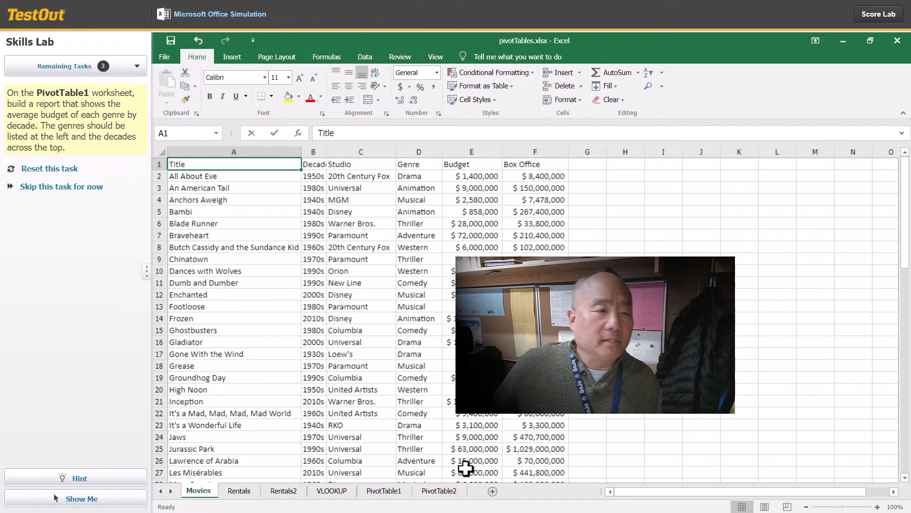
Step: On the PivotTable1 worksheet, build a report with Genre as rows and Budget as values summarized by Average
left_click(383, 490)
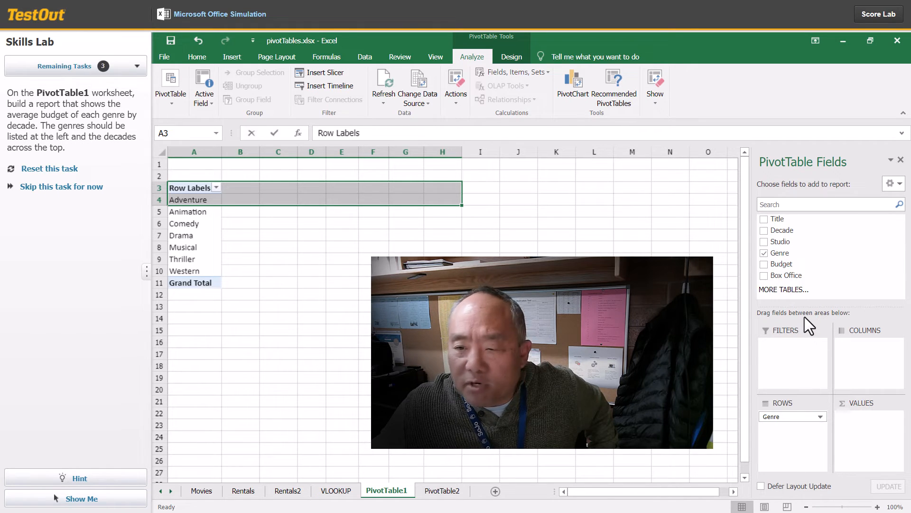
left_click(775, 265)
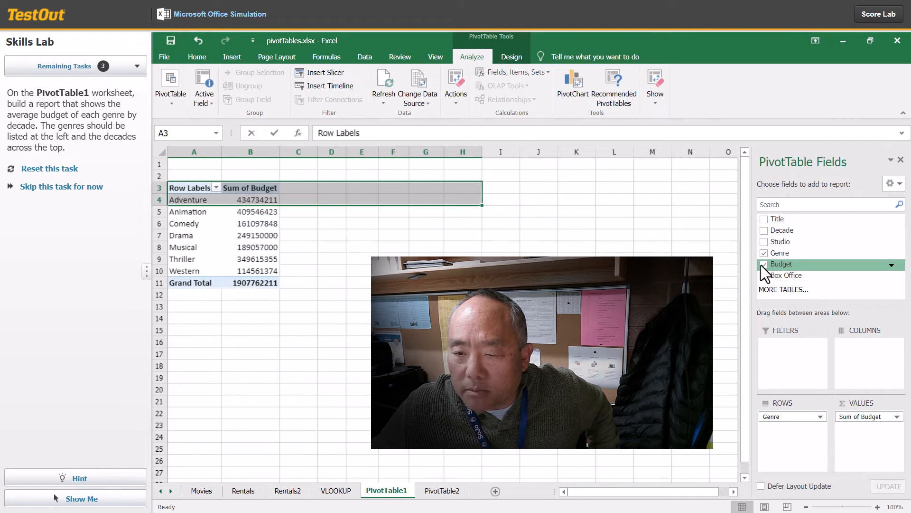
left_click(875, 415)
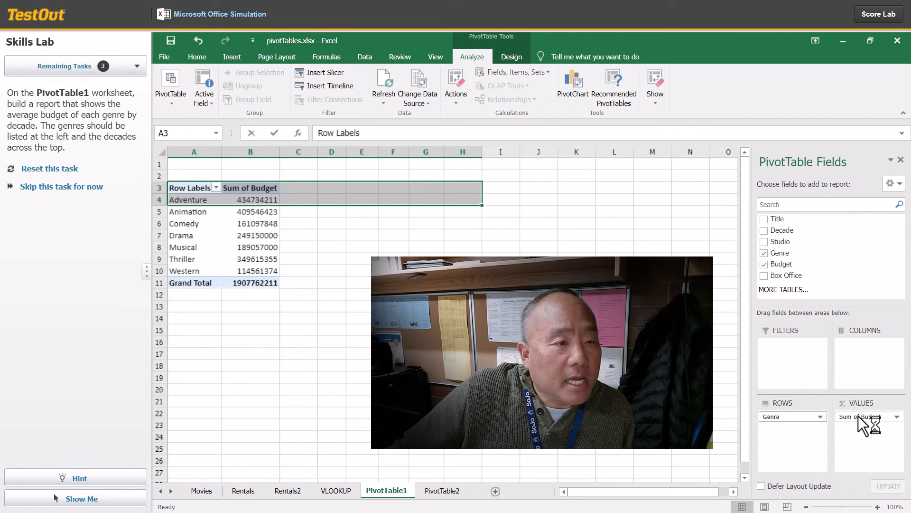
left_click(896, 417)
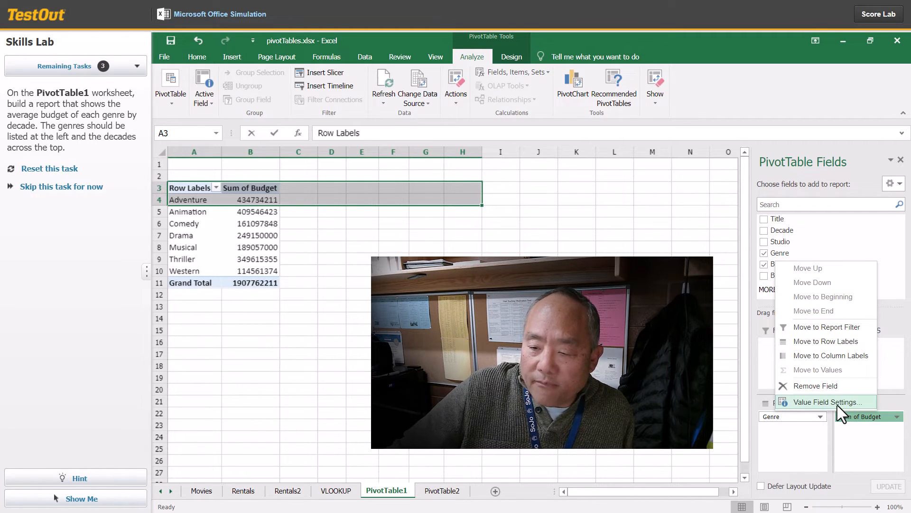
left_click(837, 404)
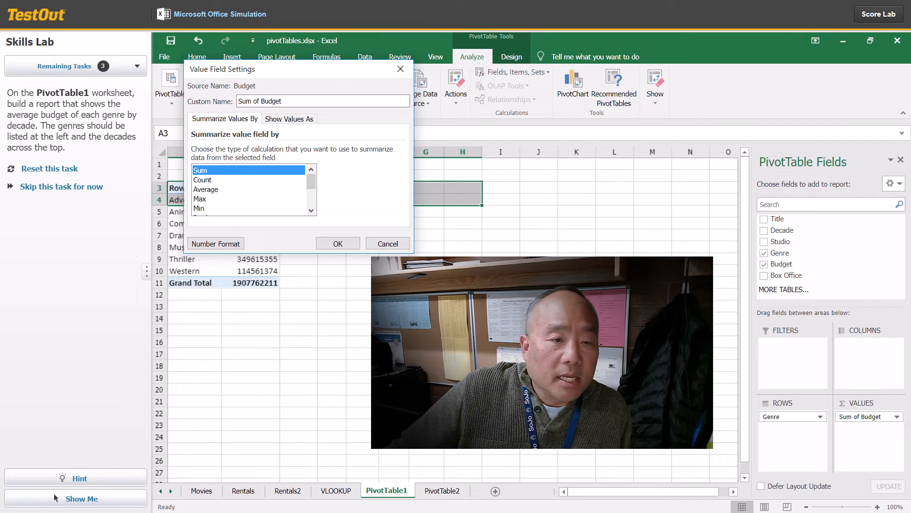
left_click(203, 190)
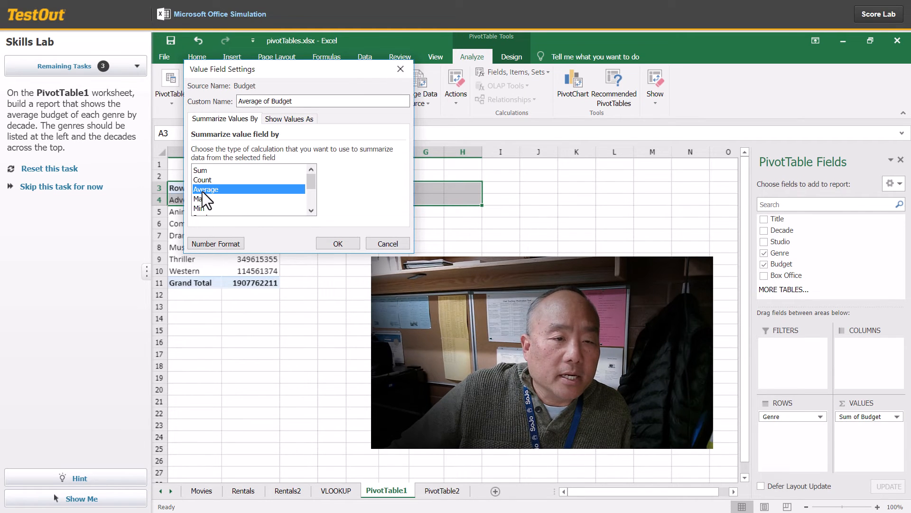
left_click(338, 243)
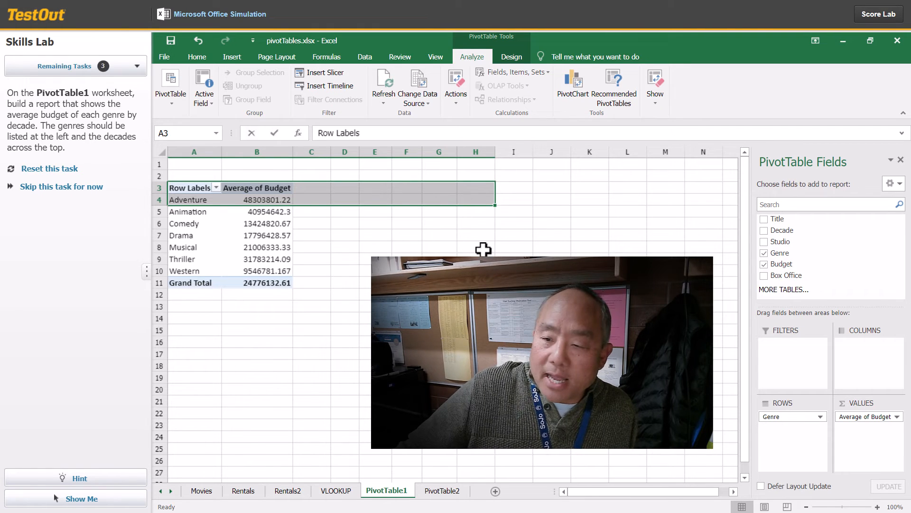
Step: Place the Decade field in the PivotTable's columns, and continue to the next task
left_click(764, 231)
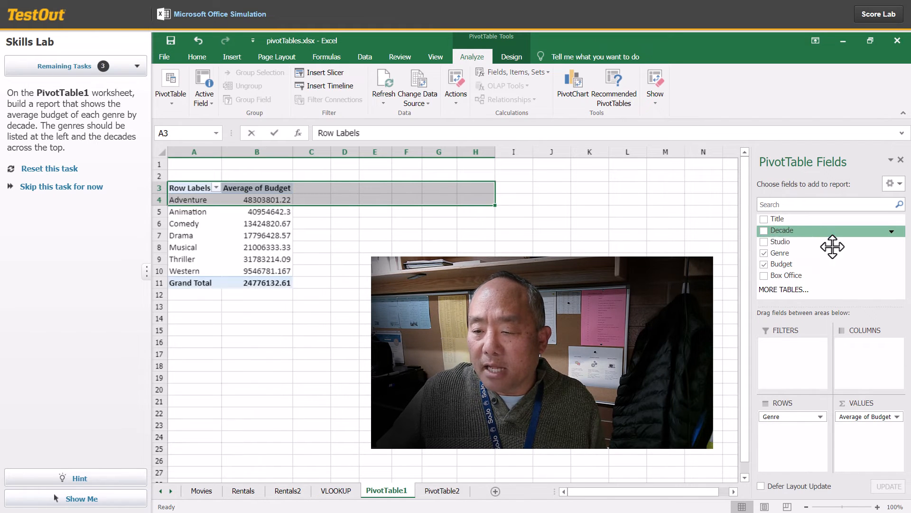
left_click_drag(833, 247, 890, 368)
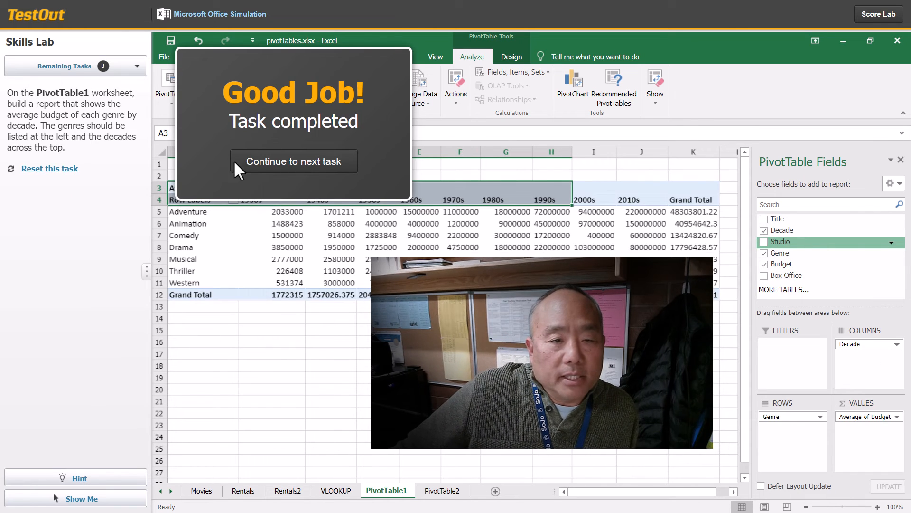
left_click(291, 170)
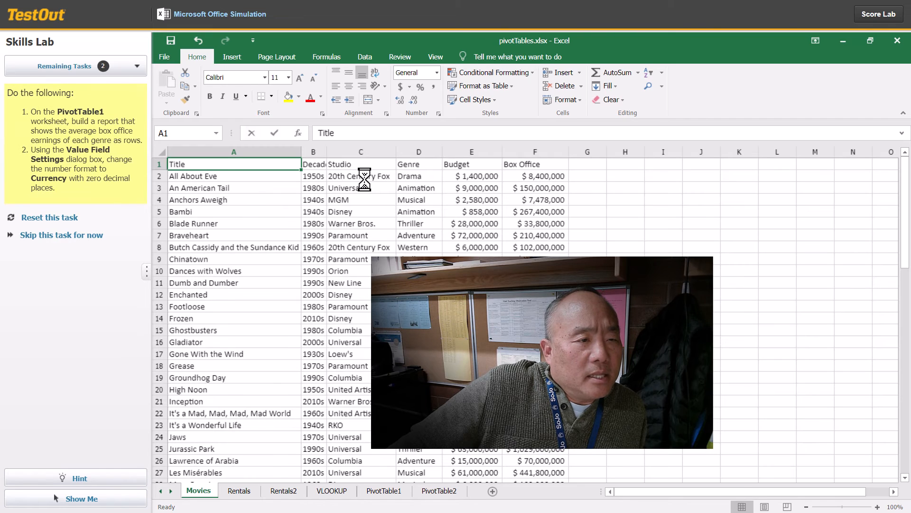
Step: On the PivotTable1 worksheet, build a report with Genre as rows and Box Office as values
left_click(399, 489)
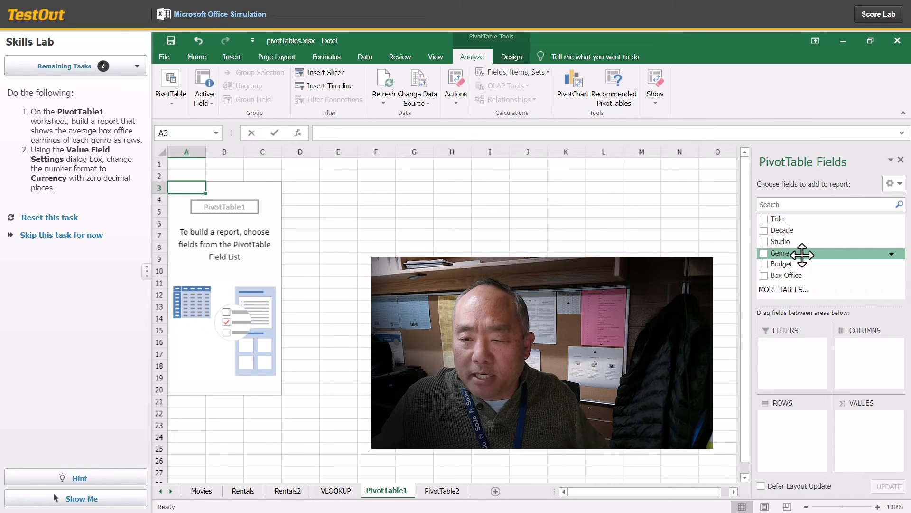
left_click_drag(802, 255, 773, 423)
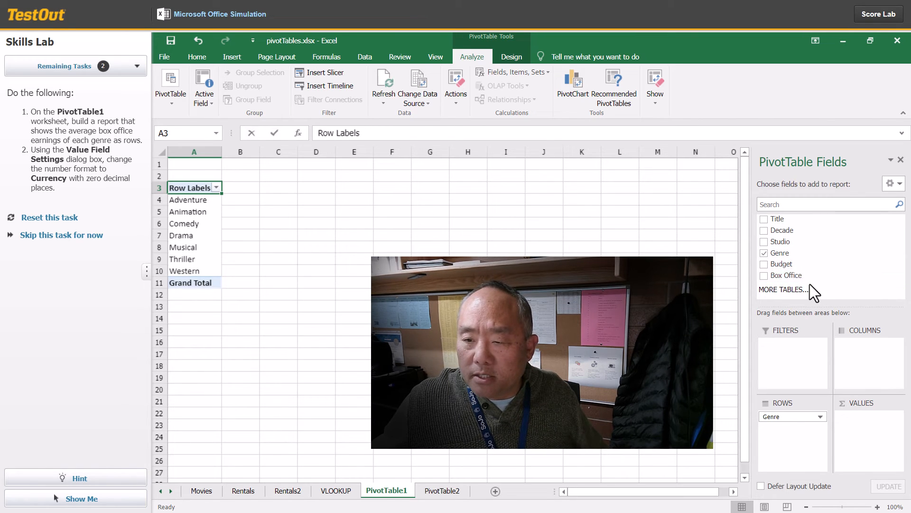
left_click_drag(795, 276, 869, 432)
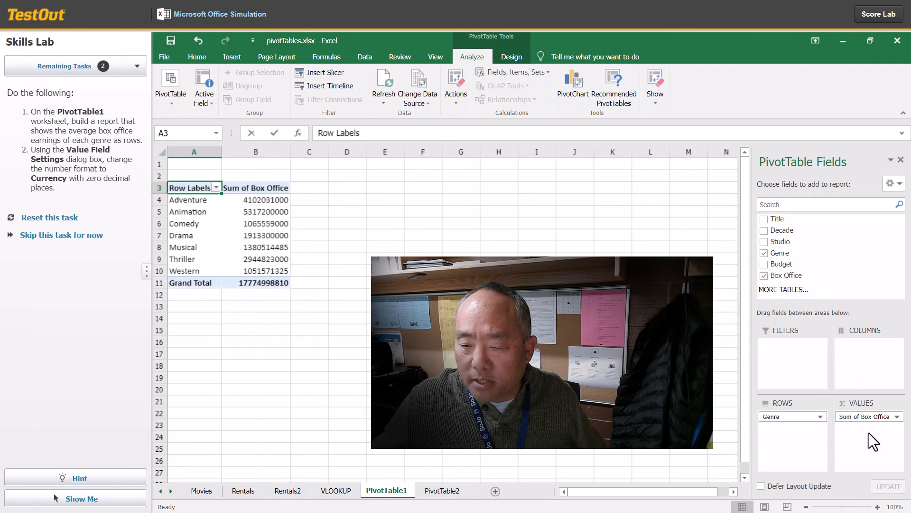
Step: Set the Box Office value field to summarize by Average
left_click(897, 417)
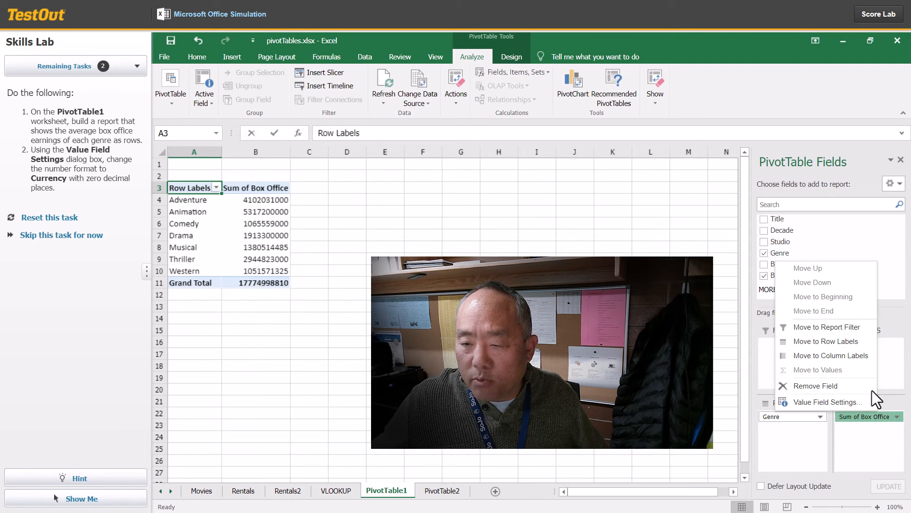
left_click(832, 401)
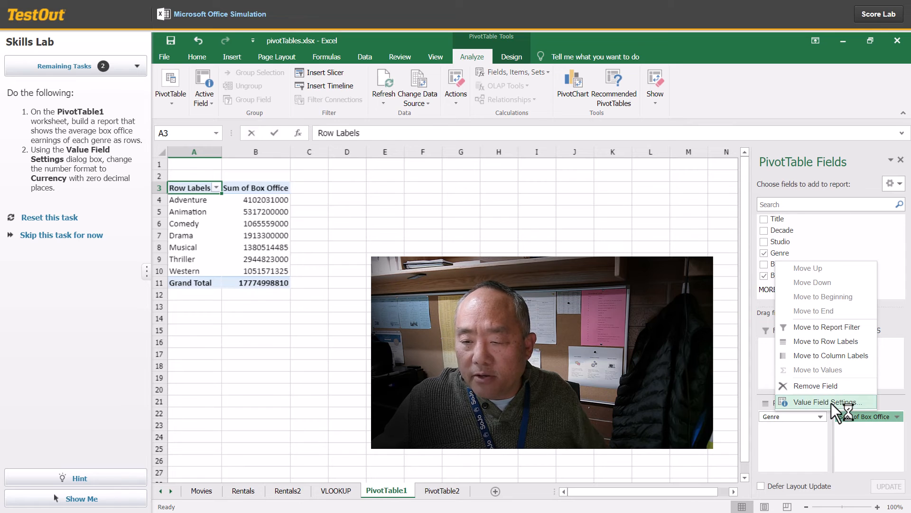
left_click(235, 204)
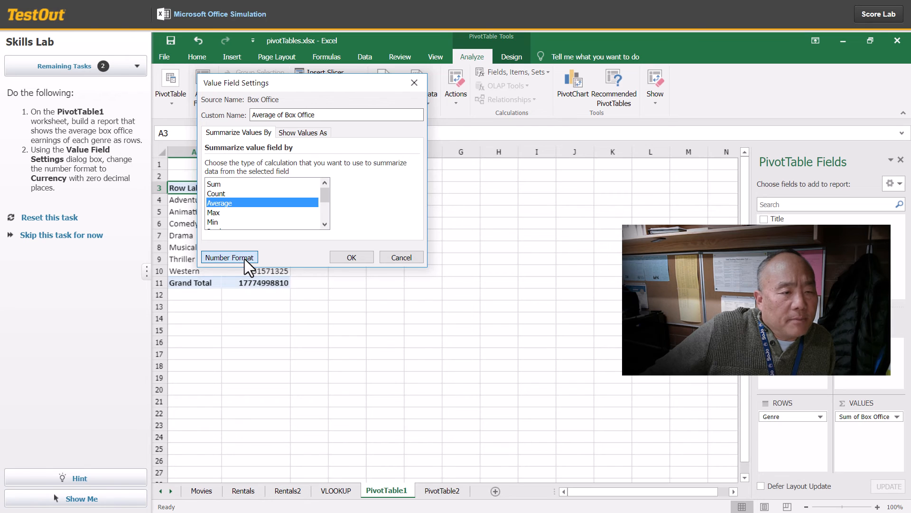
Step: Format the Box Office value field as Currency with 0 decimal places, and continue to the next task
left_click(244, 258)
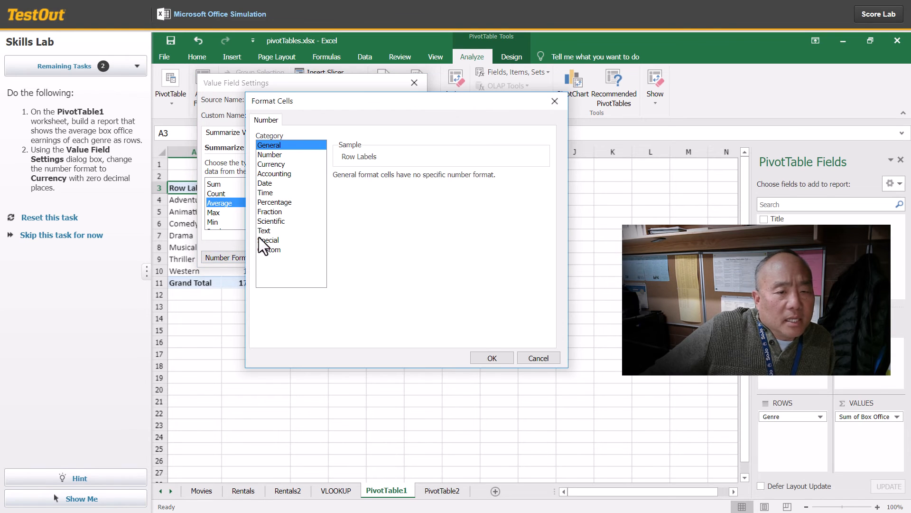
left_click(275, 163)
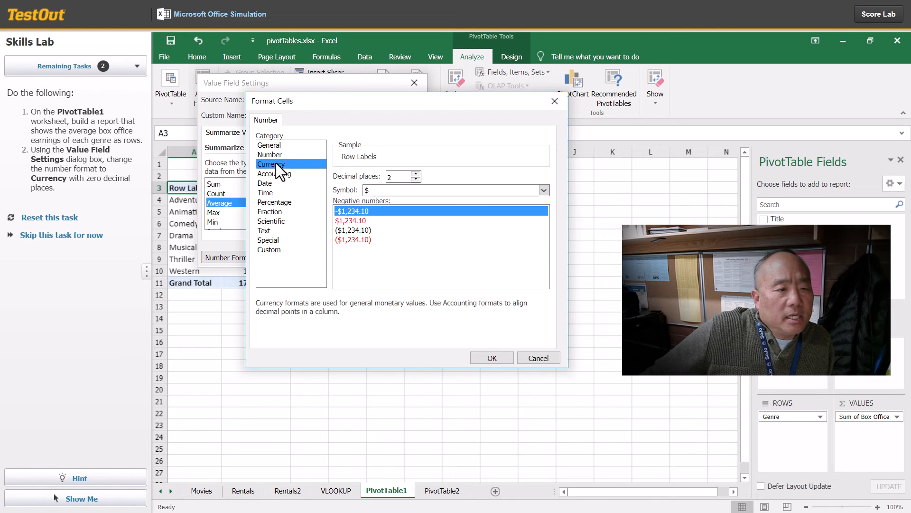
left_click(416, 180)
left_click(416, 180)
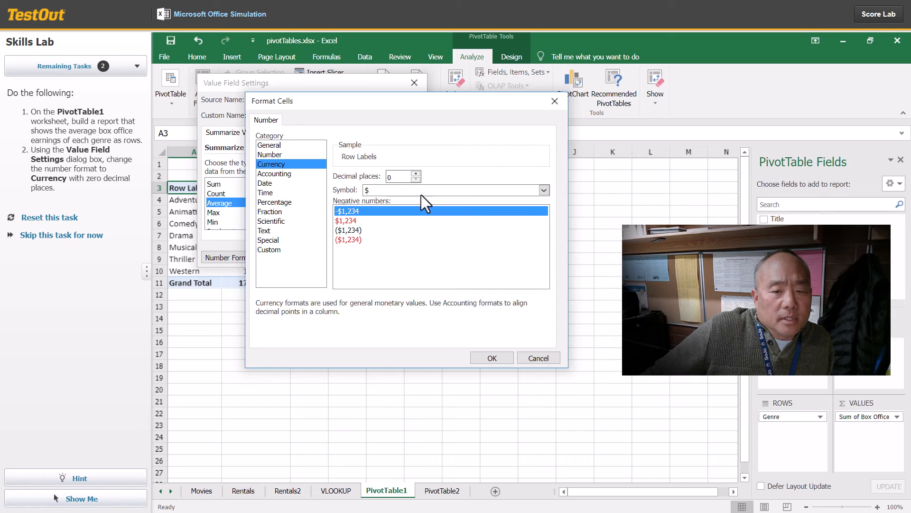
left_click(485, 355)
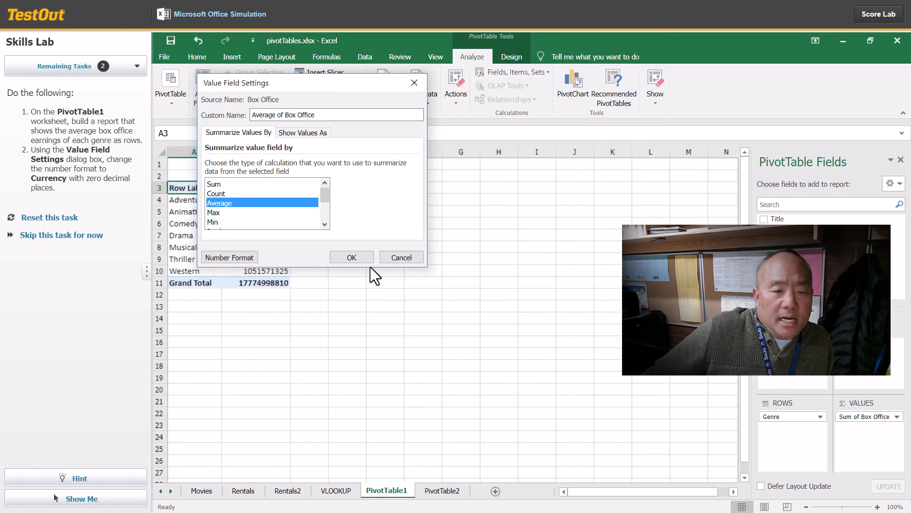
left_click(358, 261)
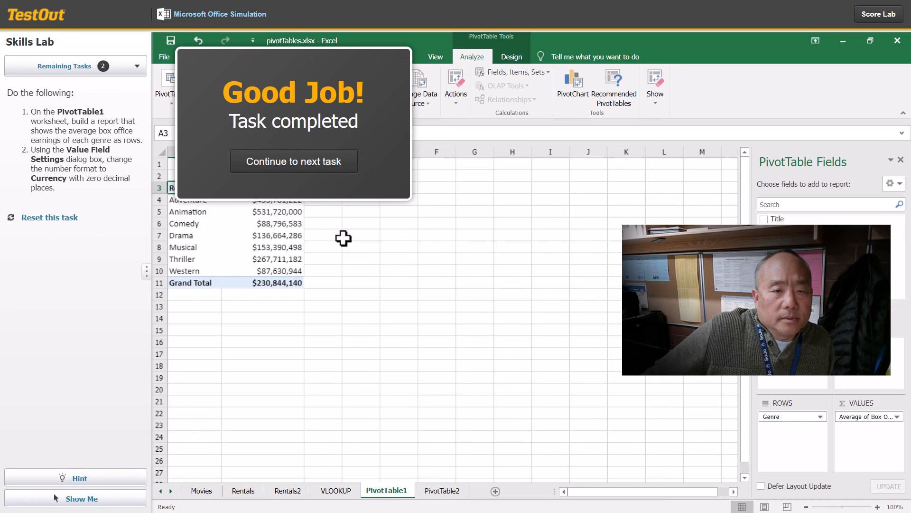
left_click(313, 164)
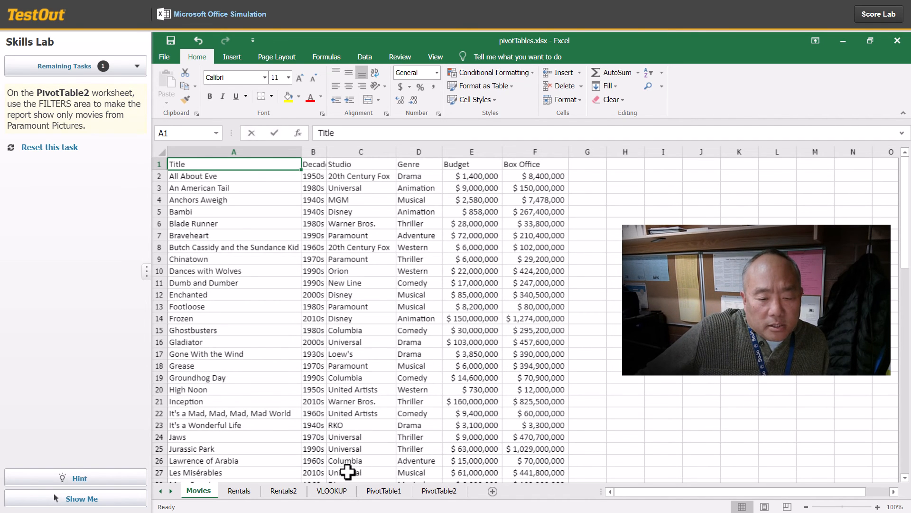
Step: On the PivotTable2 worksheet, use Studio as the report filter and limit the report to Paramount movies
left_click(441, 491)
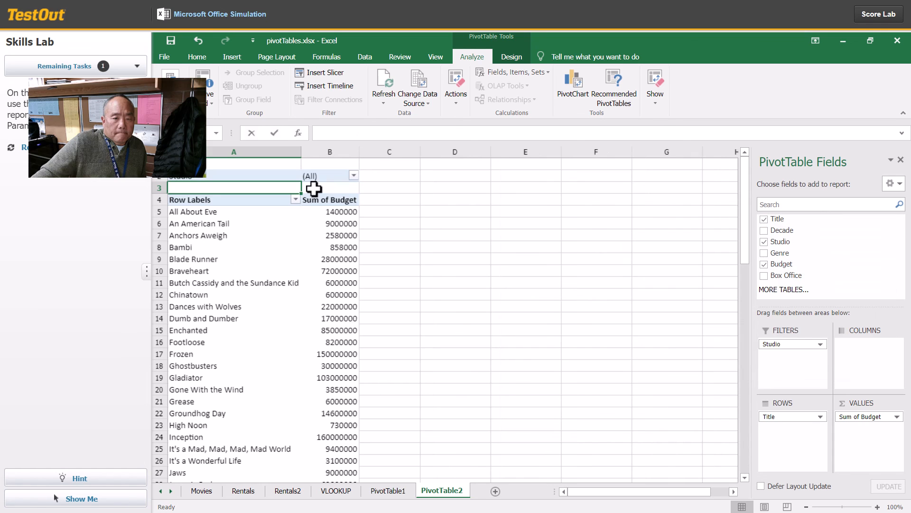
key("Right")
left_click(354, 176)
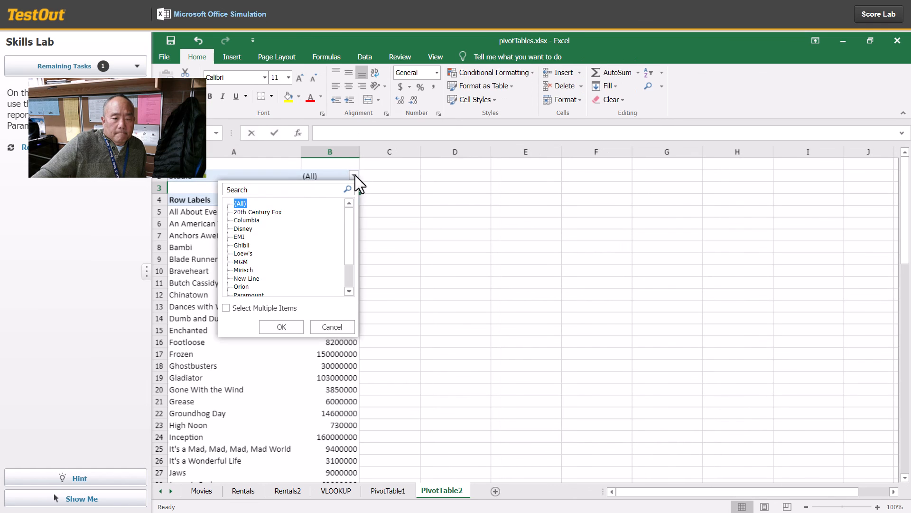
scroll(303, 269, "down", 1)
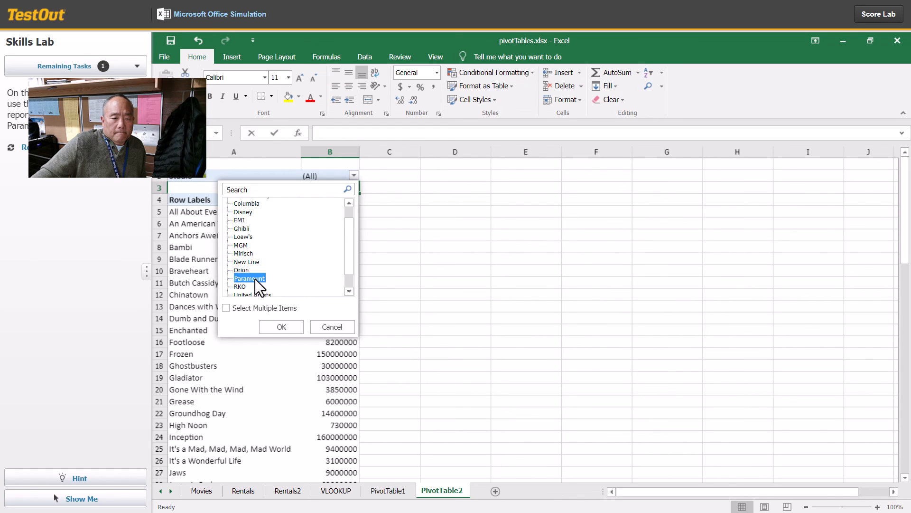
left_click(283, 328)
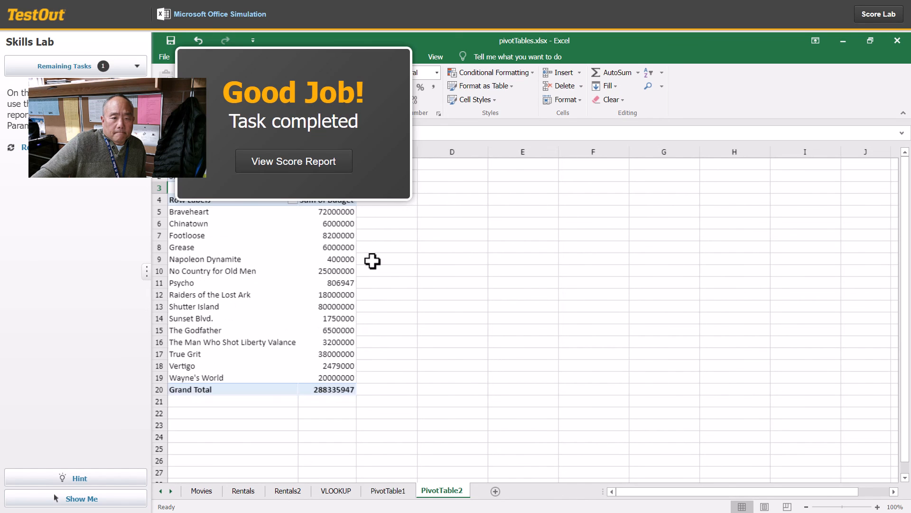
Step: Review the lab's score report from start to end, and close it to leave the lab
left_click(311, 166)
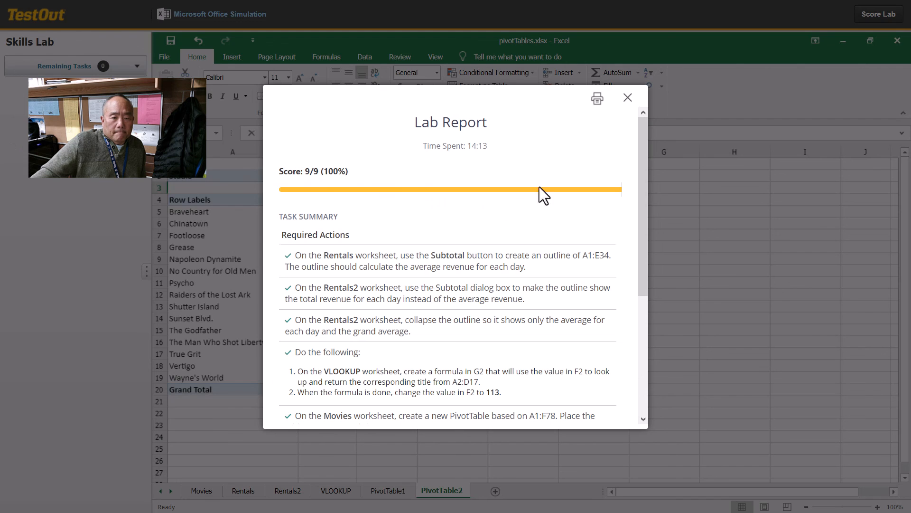
scroll(589, 200, "down", 5)
scroll(603, 166, "up", 5)
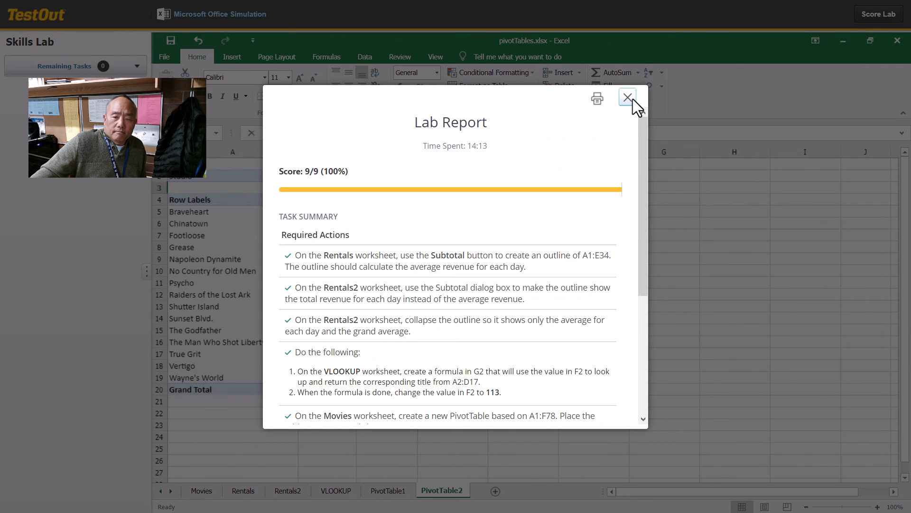
left_click(628, 98)
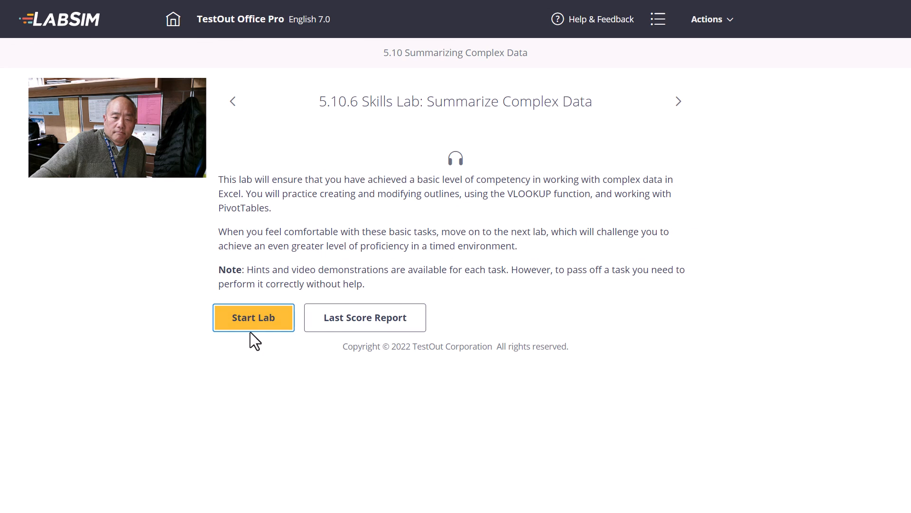